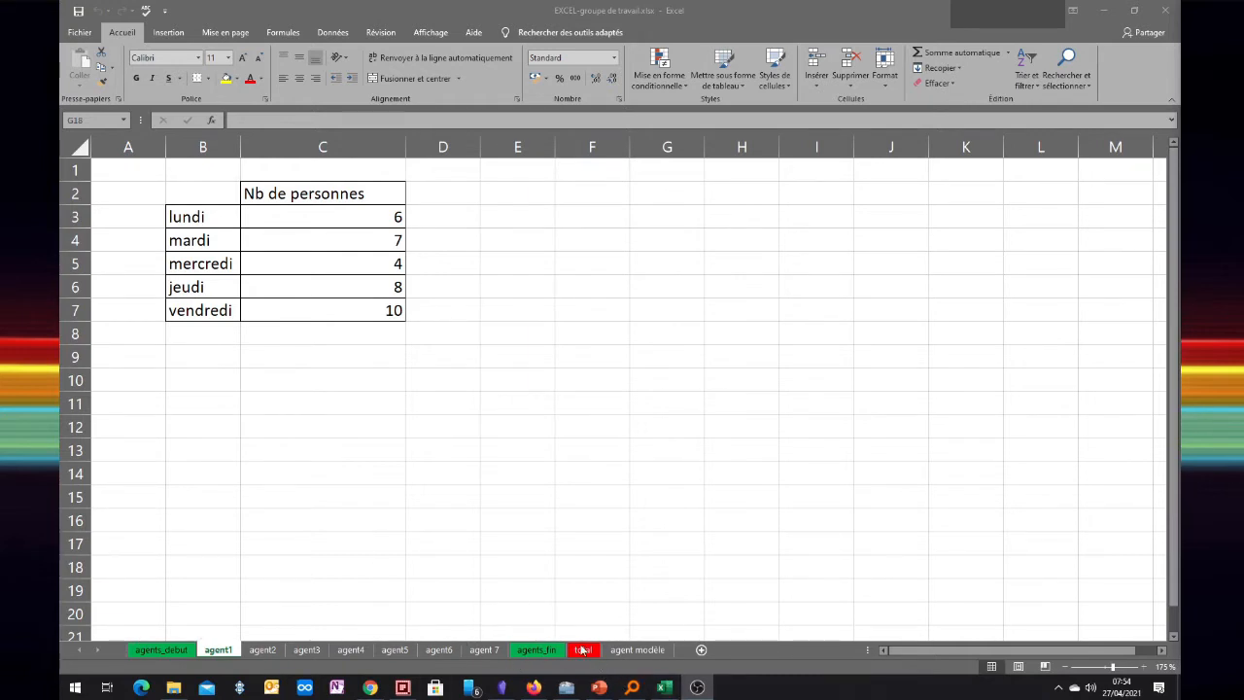
# Review the SOMME totals on the total sheet, then switch to the agents_debut sheet
pyautogui.click(580, 651)
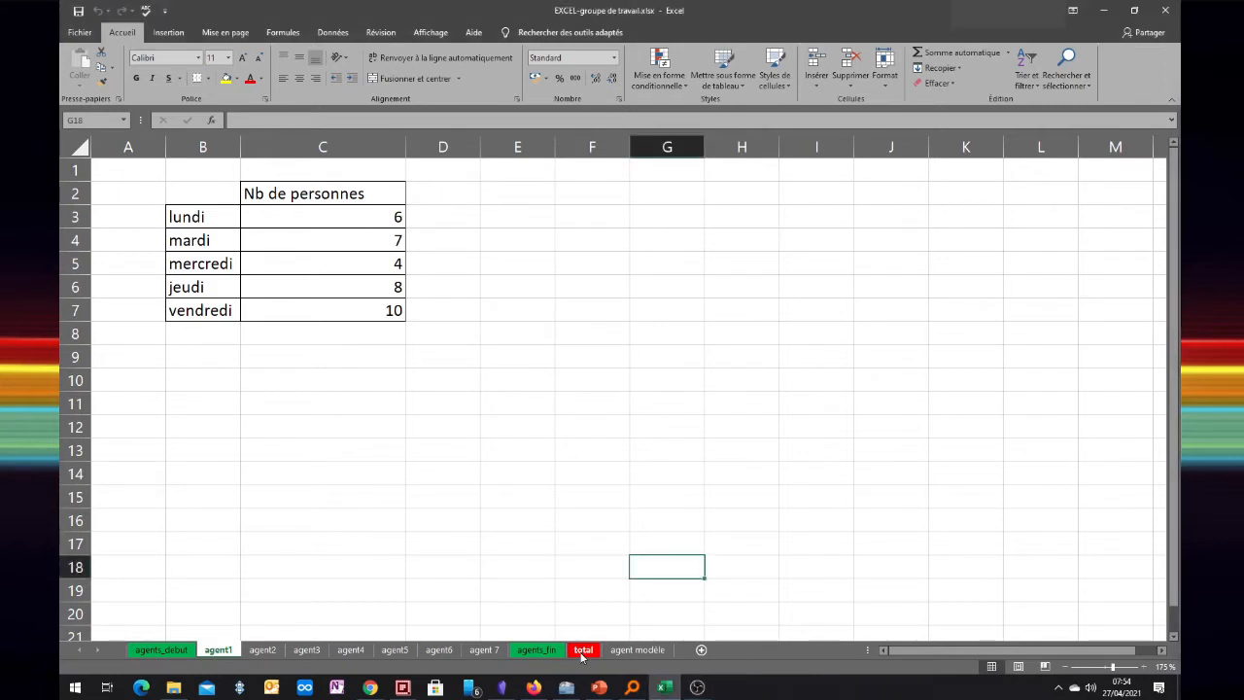
pyautogui.click(582, 651)
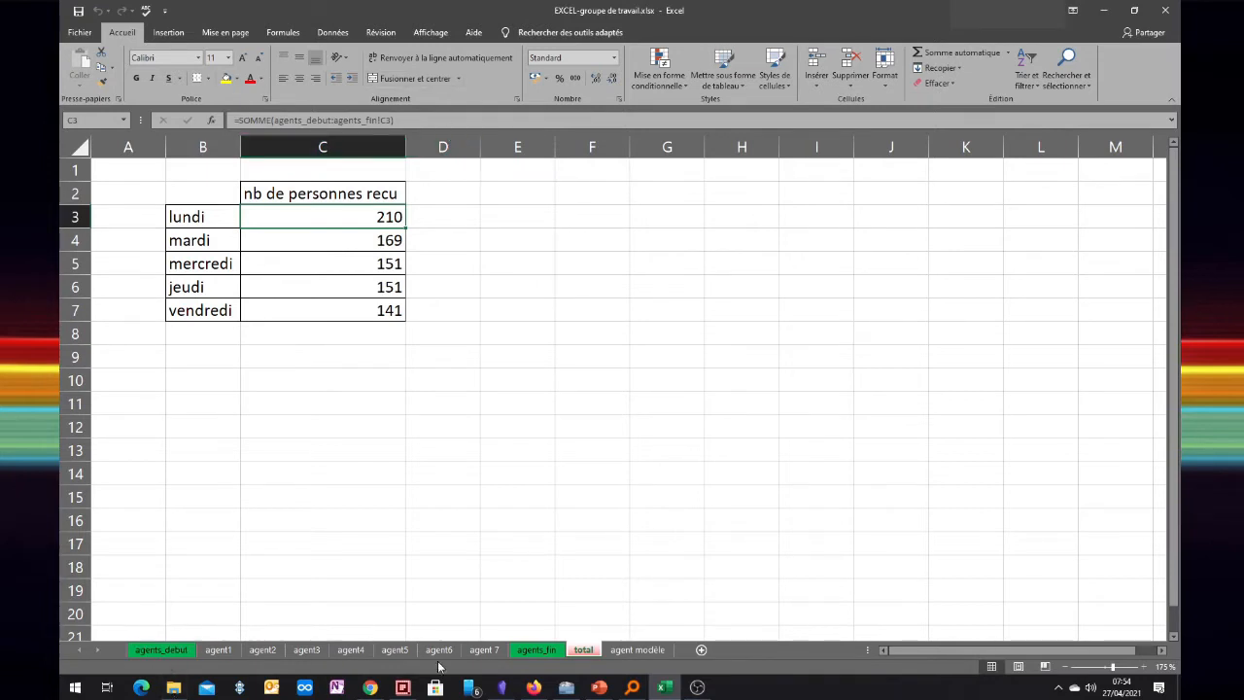
pyautogui.click(161, 649)
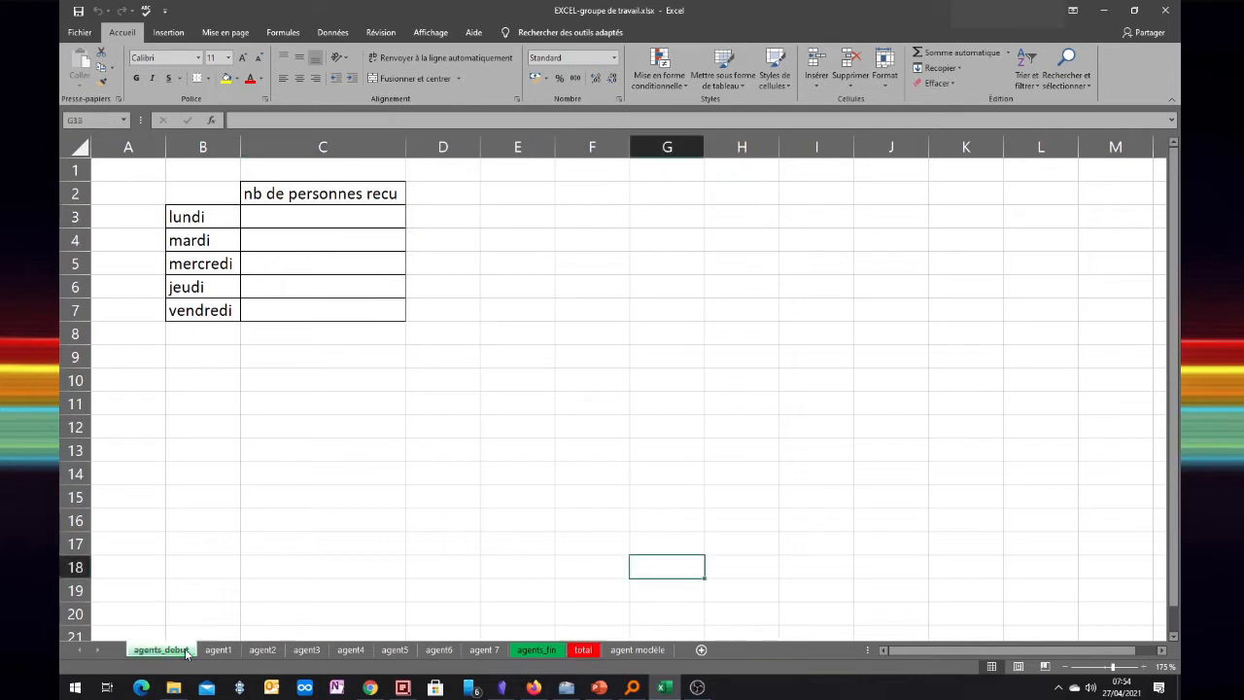
# Enter 'samedi' in cell B8 below vendredi
pyautogui.click(188, 337)
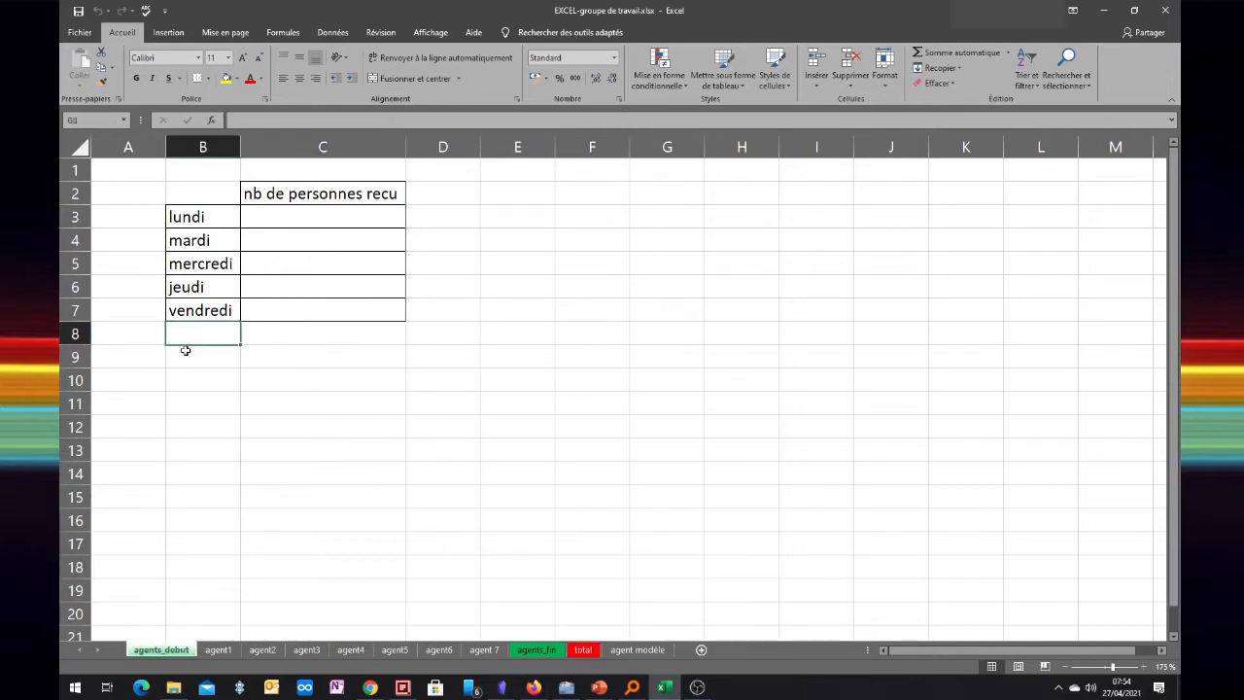
pyautogui.write('samdei')
pyautogui.press('BackSpace')
pyautogui.press('BackSpace')
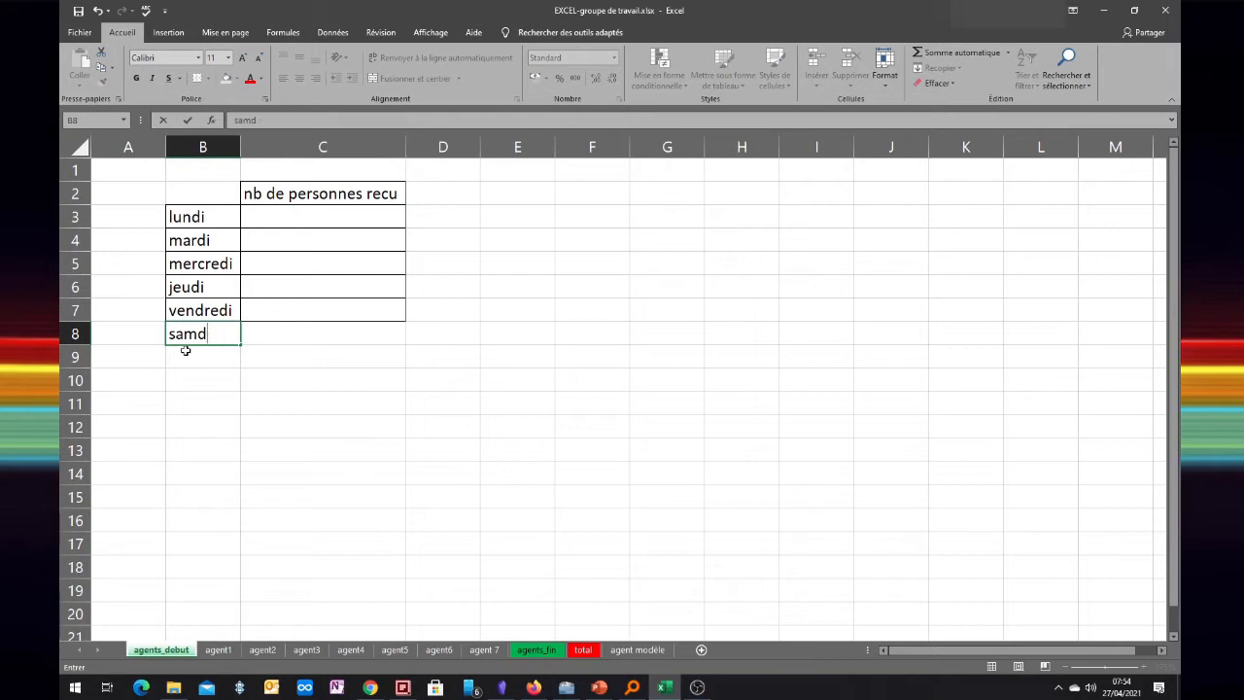
pyautogui.press('BackSpace')
pyautogui.write('edi')
pyautogui.press('Tab')
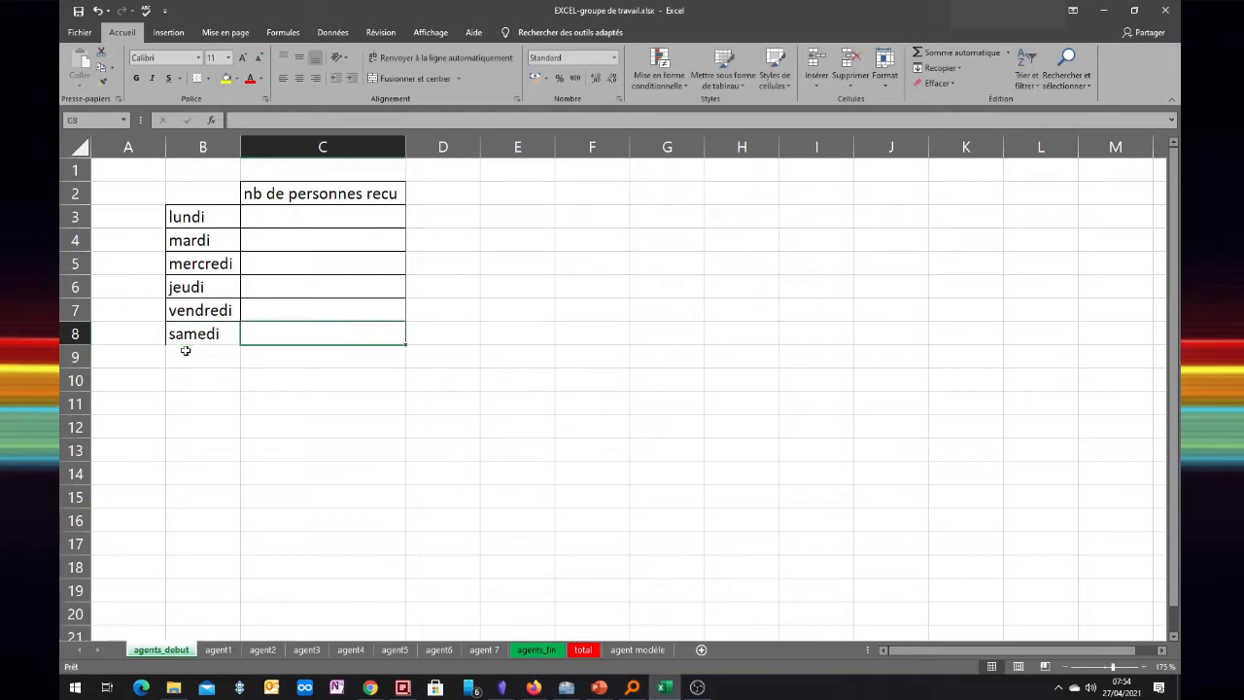
pyautogui.press('Return')
pyautogui.press('Up')
pyautogui.press('Right')
pyautogui.press('Left')
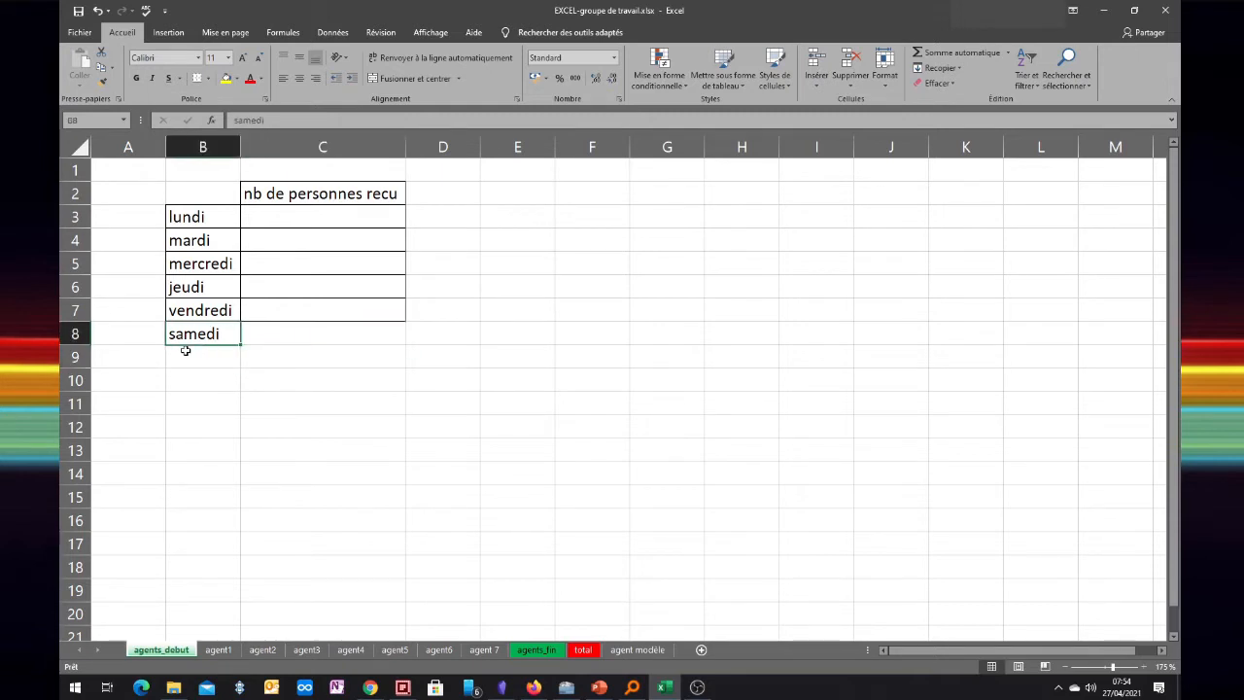
# Apply All Borders to the samedi row B8:C8
pyautogui.moveTo(210, 334); pyautogui.dragTo(274, 339)
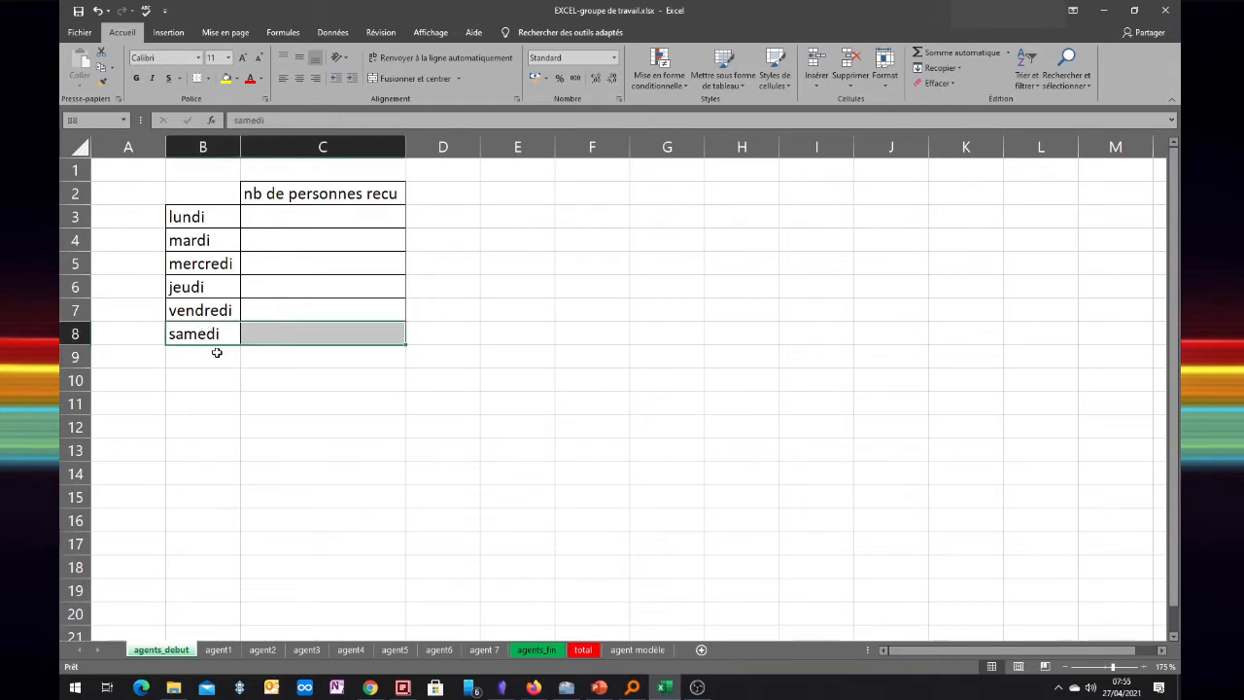
pyautogui.click(206, 89)
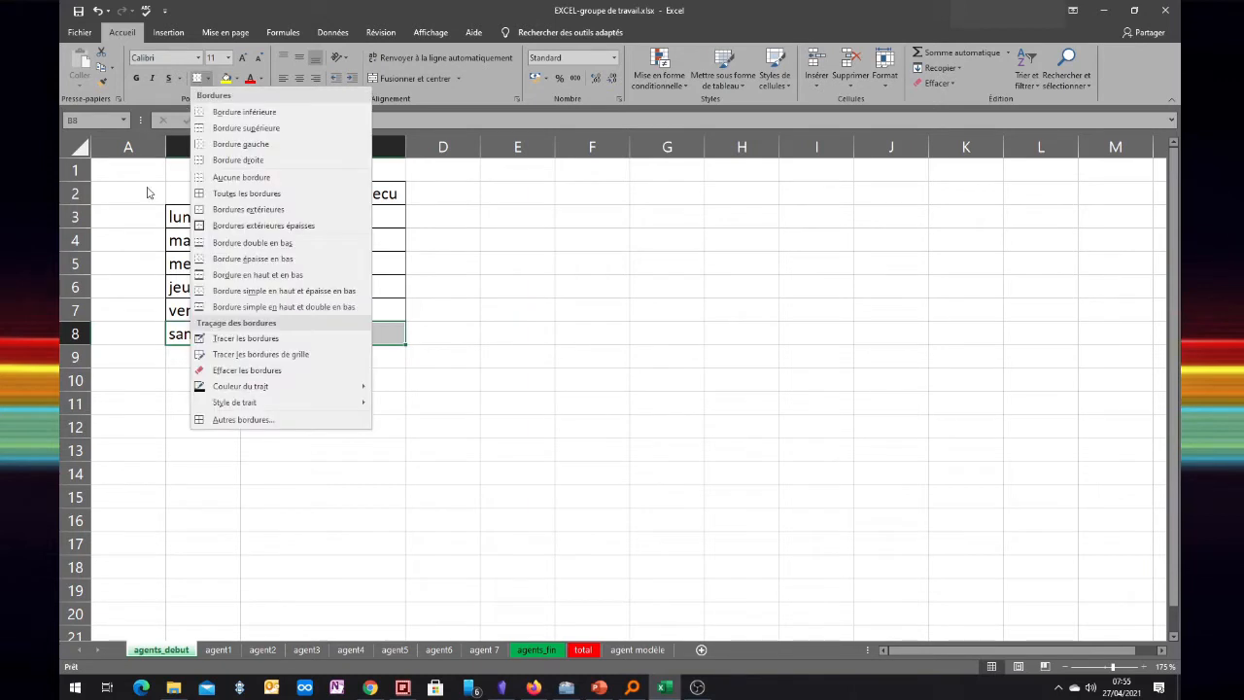
pyautogui.click(231, 192)
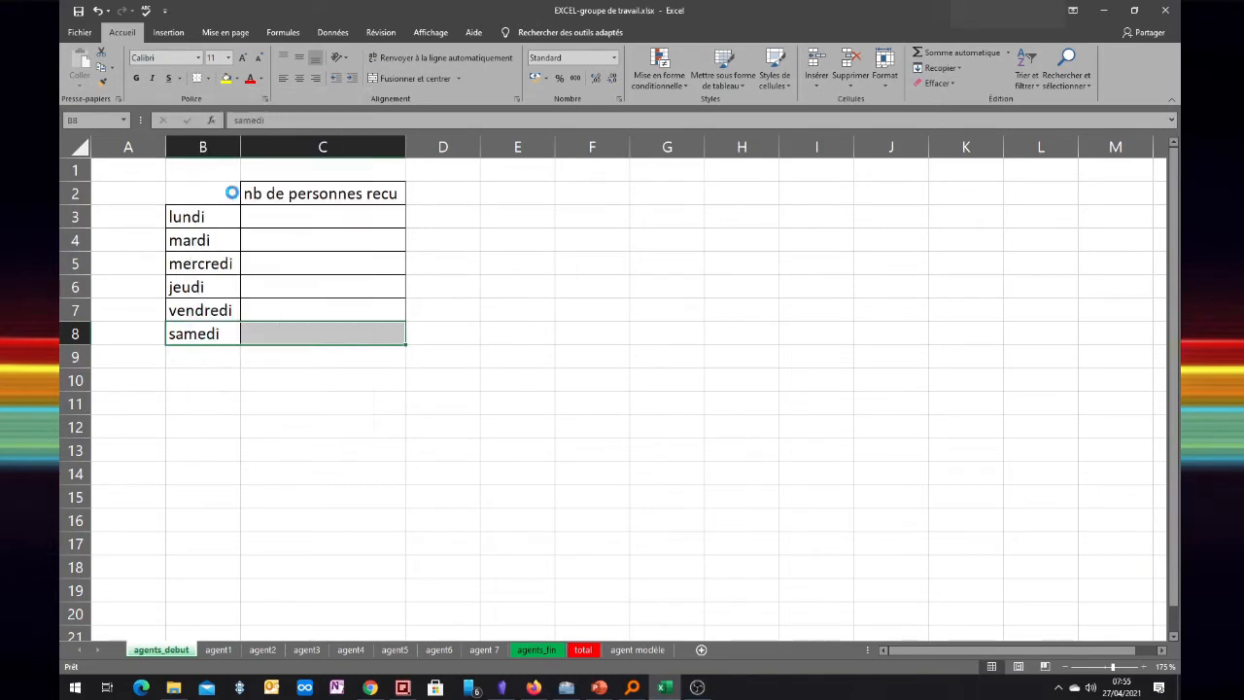
# Enter 'total' in B9 and select the samedi and total rows B8:C9
pyautogui.click(205, 353)
pyautogui.write('ty')
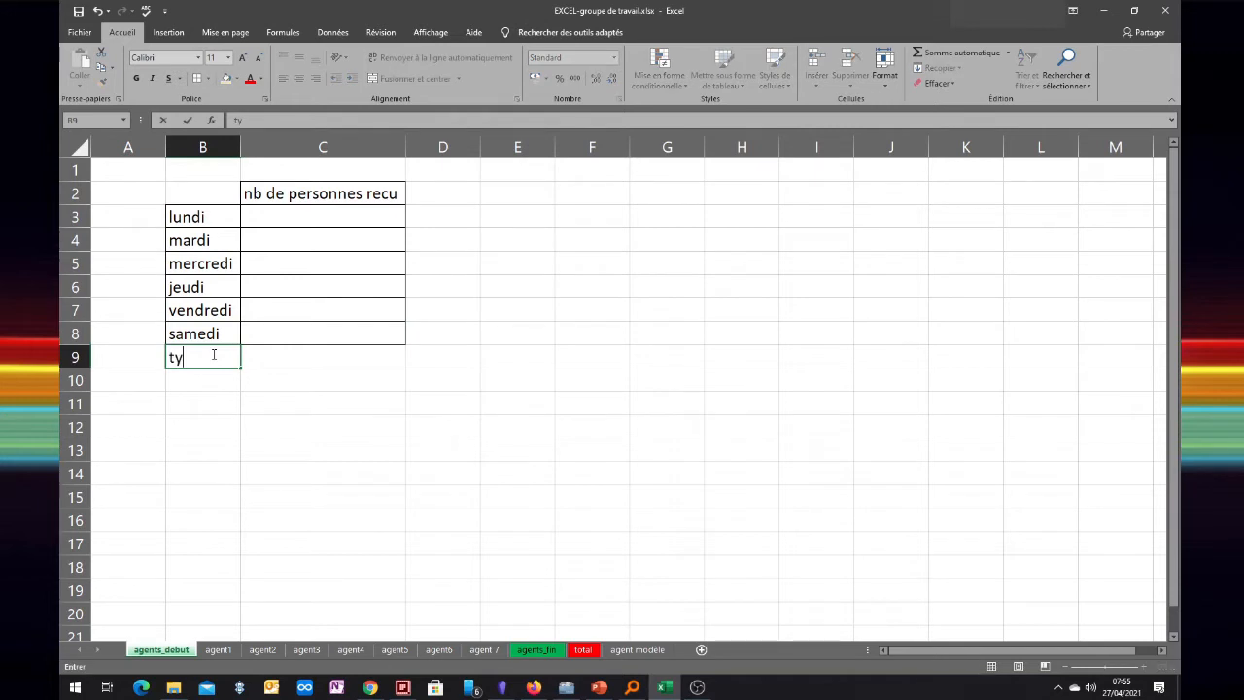
pyautogui.press('BackSpace')
pyautogui.write('t')
pyautogui.press('BackSpace')
pyautogui.write('otal')
pyautogui.press('Tab')
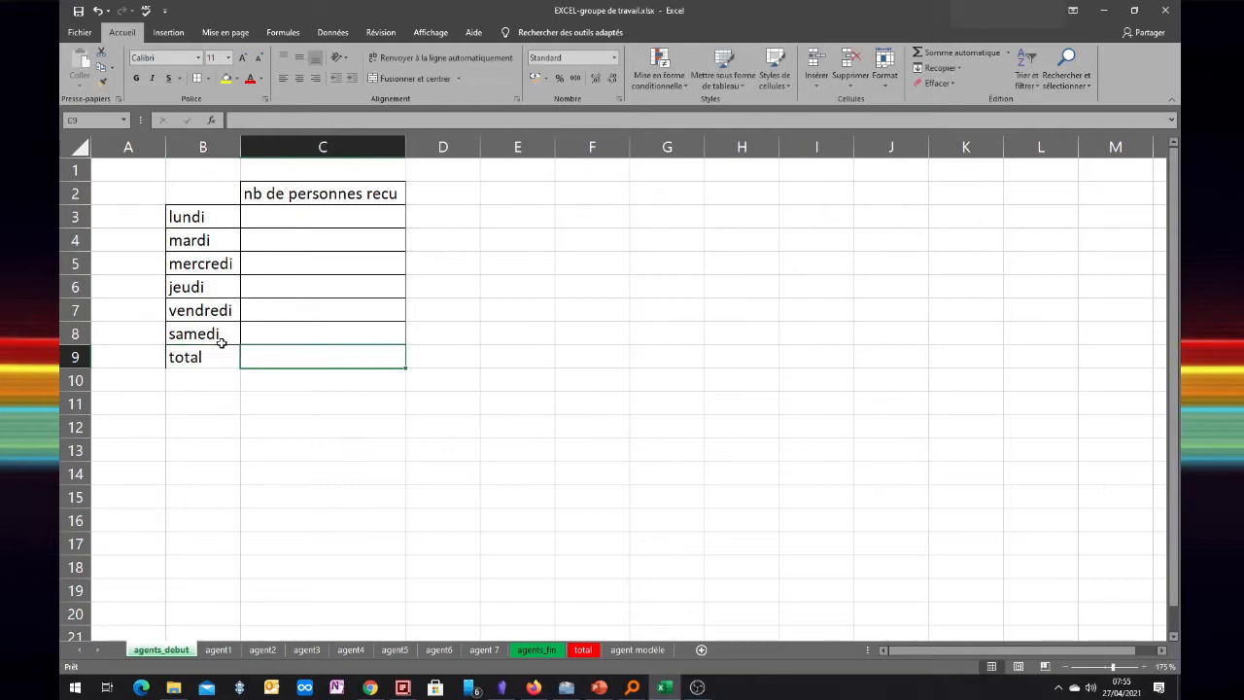
pyautogui.moveTo(220, 352); pyautogui.dragTo(244, 352)
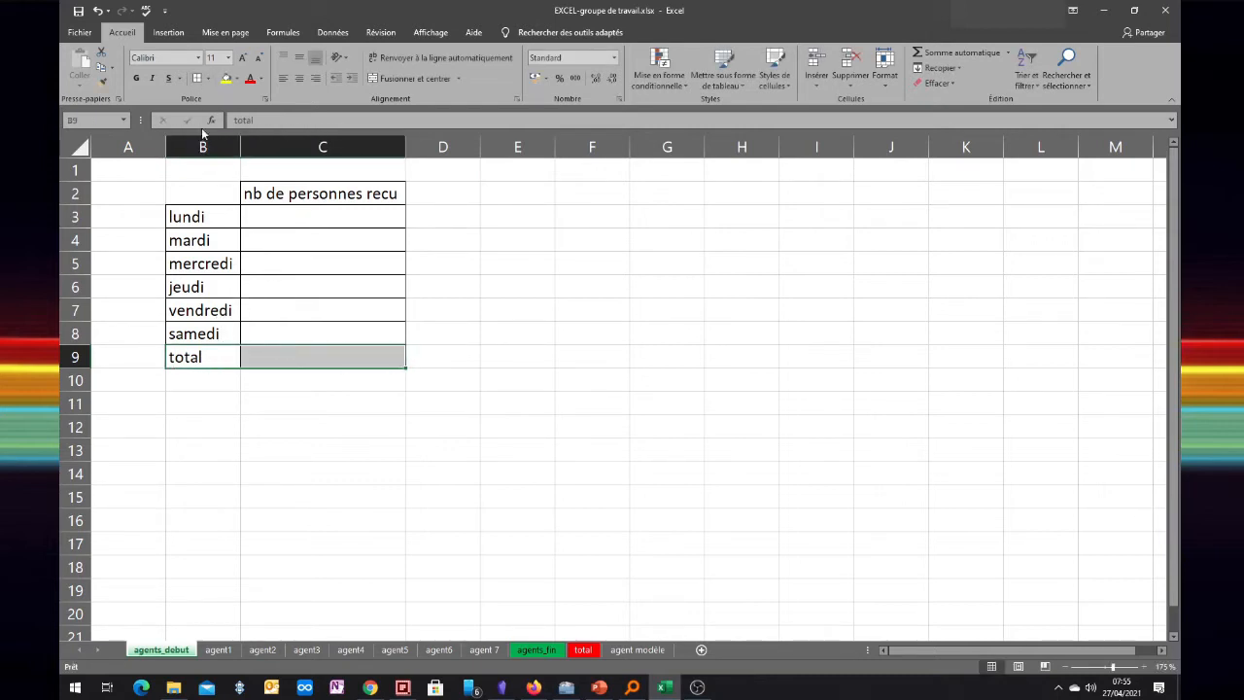
pyautogui.click(199, 330)
pyautogui.moveTo(239, 345); pyautogui.dragTo(282, 360)
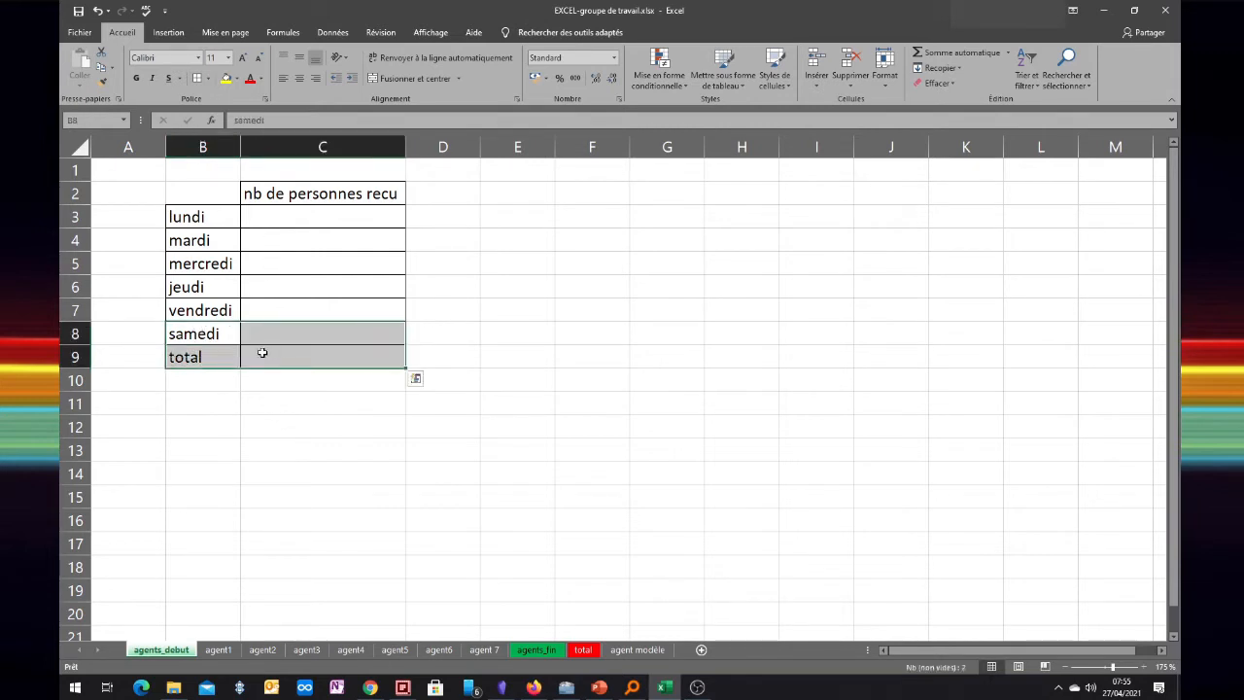
# Browse sheets agent1 through agents_fin, then group them with agent modèle
pyautogui.click(222, 650)
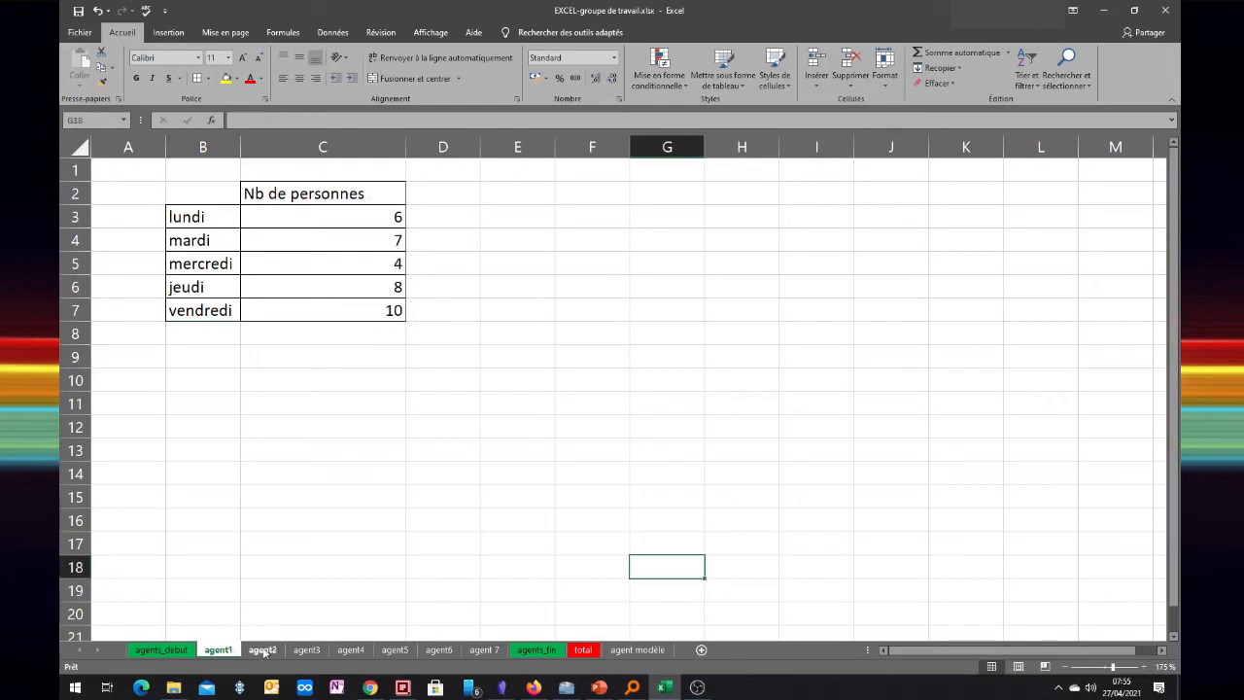
pyautogui.click(263, 650)
pyautogui.click(306, 650)
pyautogui.click(351, 650)
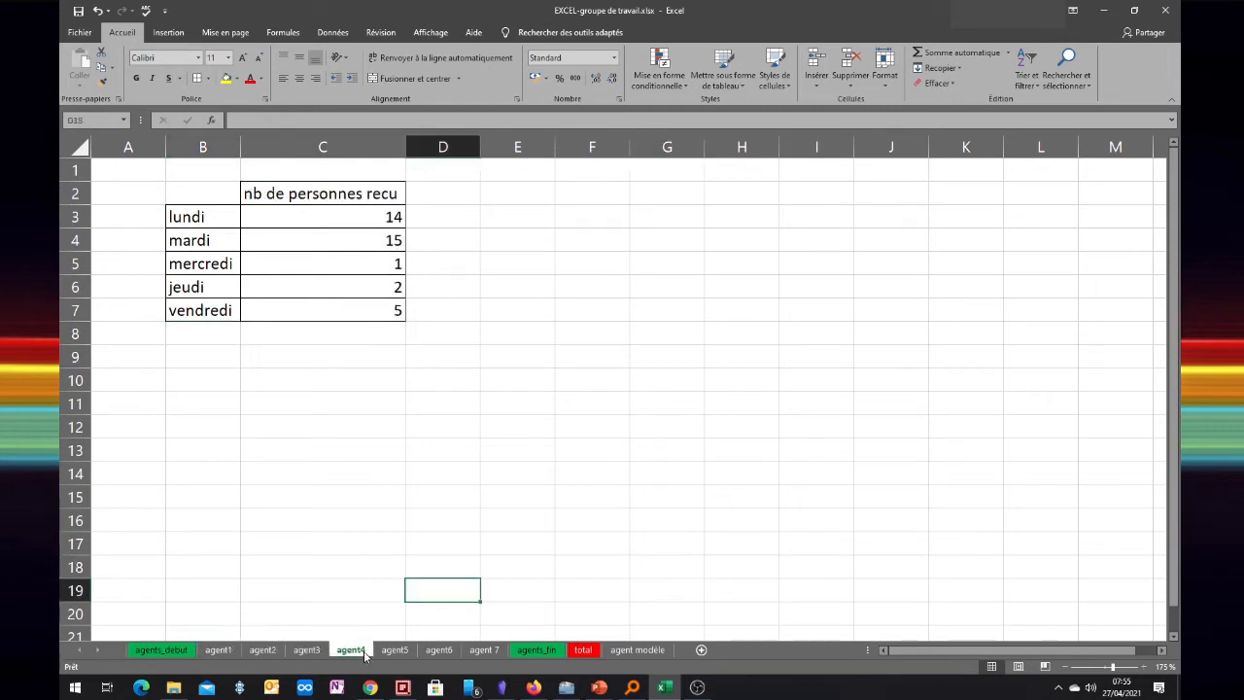
pyautogui.click(394, 652)
pyautogui.click(438, 650)
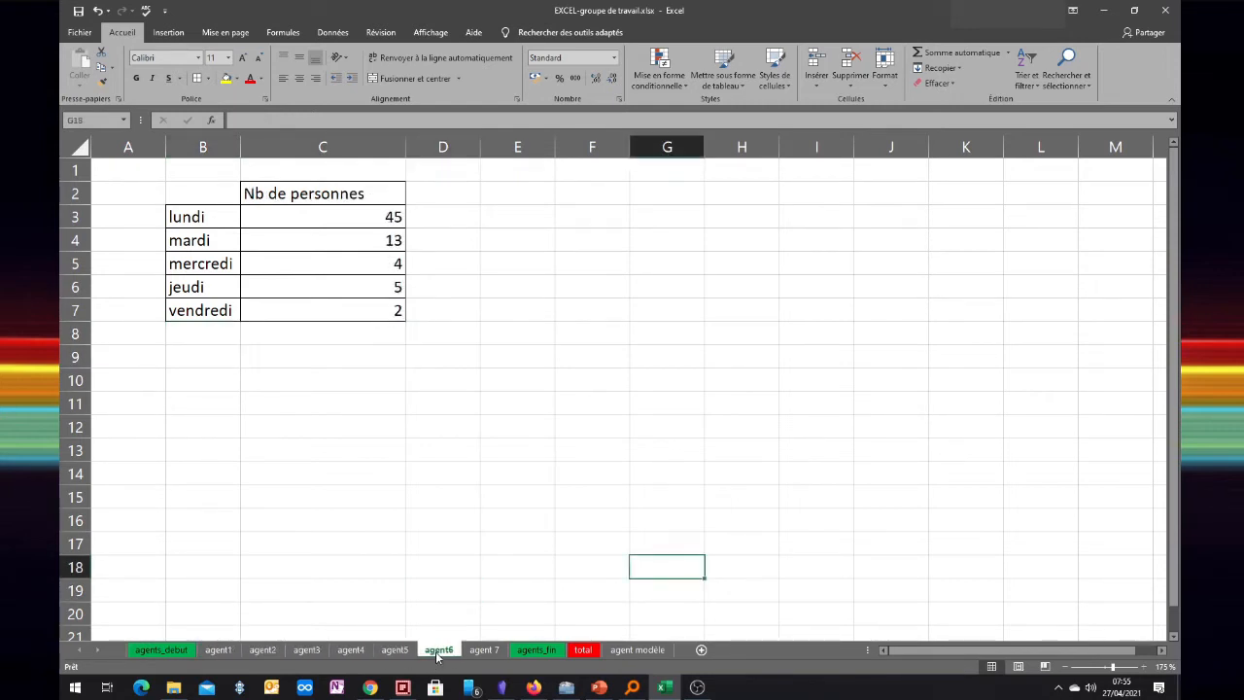
pyautogui.click(486, 651)
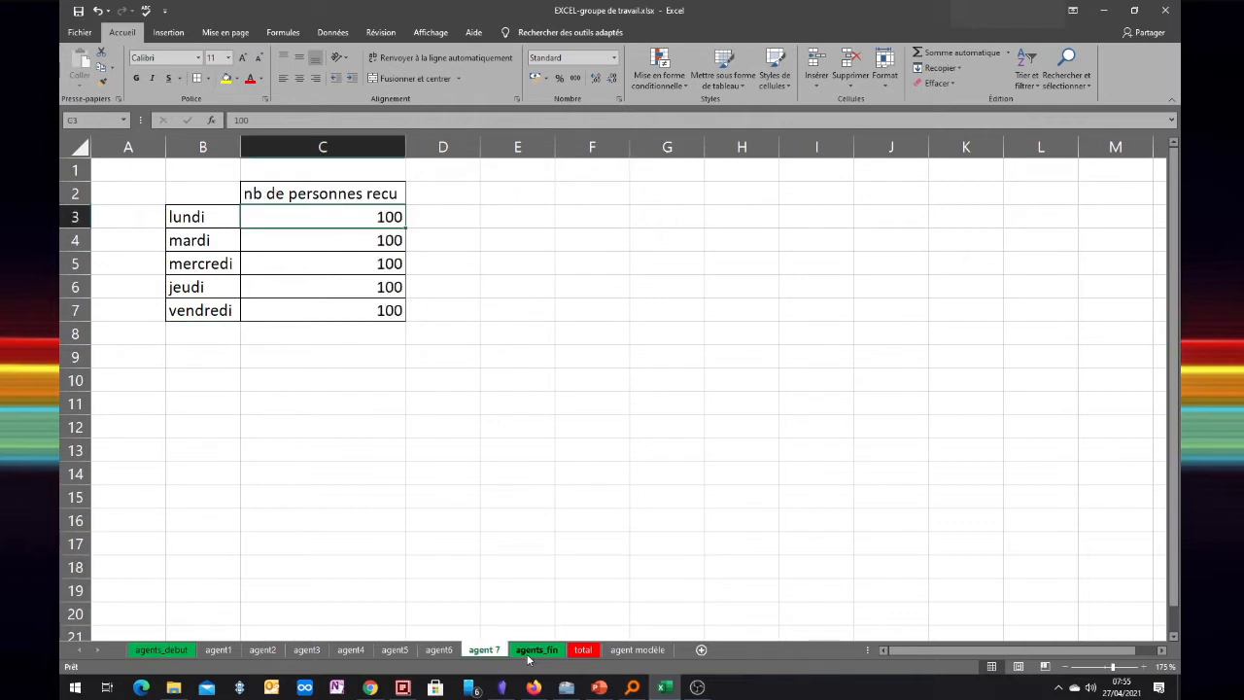
pyautogui.click(533, 651)
pyautogui.keyDown('ctrl'); pyautogui.click(663, 652); pyautogui.keyUp('ctrl')
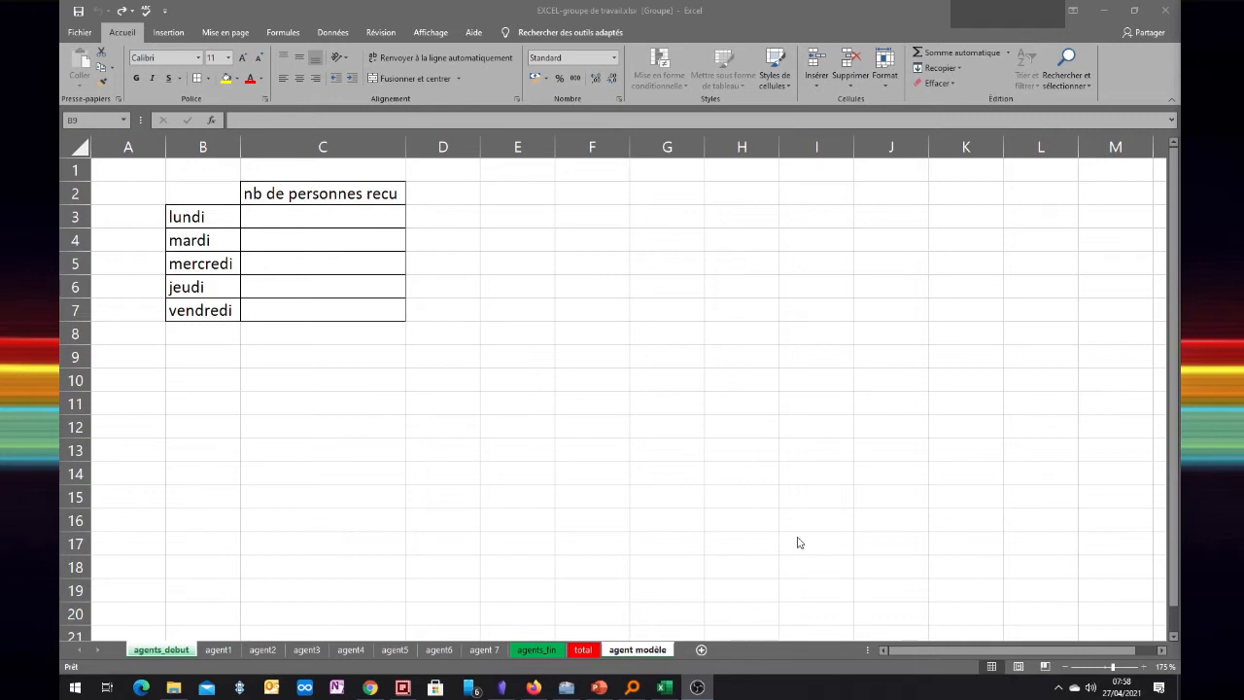
# Ungroup the sheets, regroup agents_debut through agent modèle, and open the tab context menu
pyautogui.click(160, 651)
pyautogui.rightClick(160, 652)
pyautogui.click(194, 627)
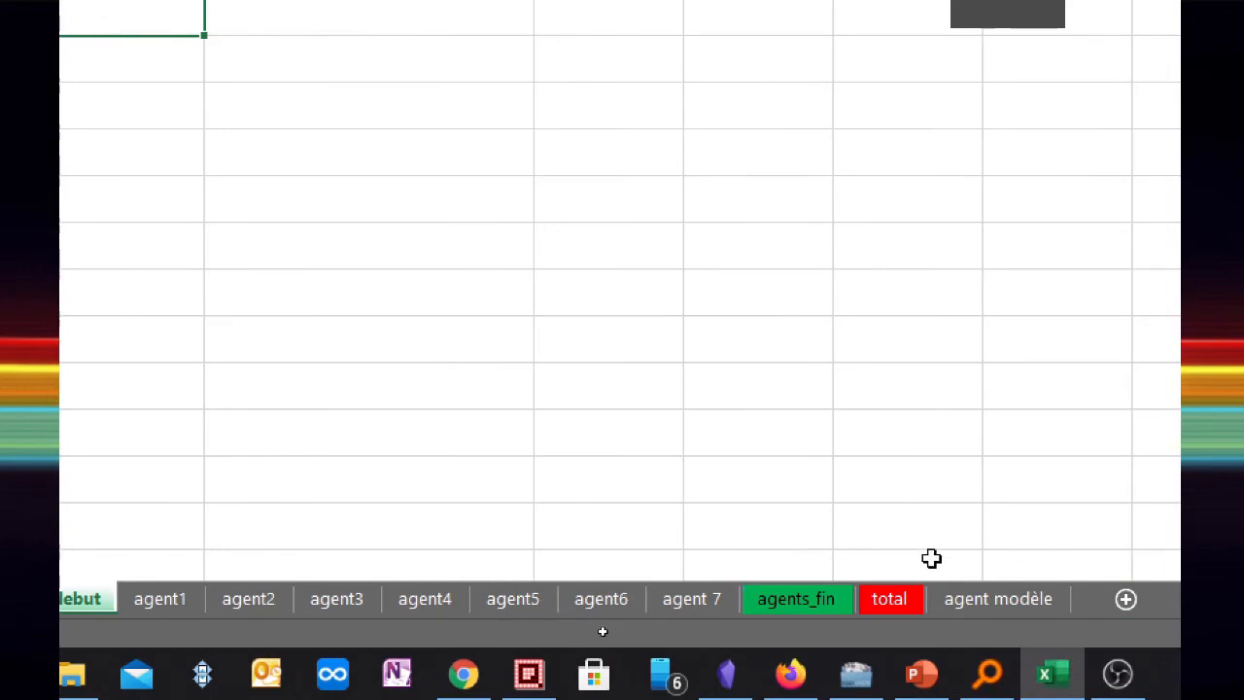
pyautogui.keyDown('shift'); pyautogui.click(1002, 601); pyautogui.keyUp('shift')
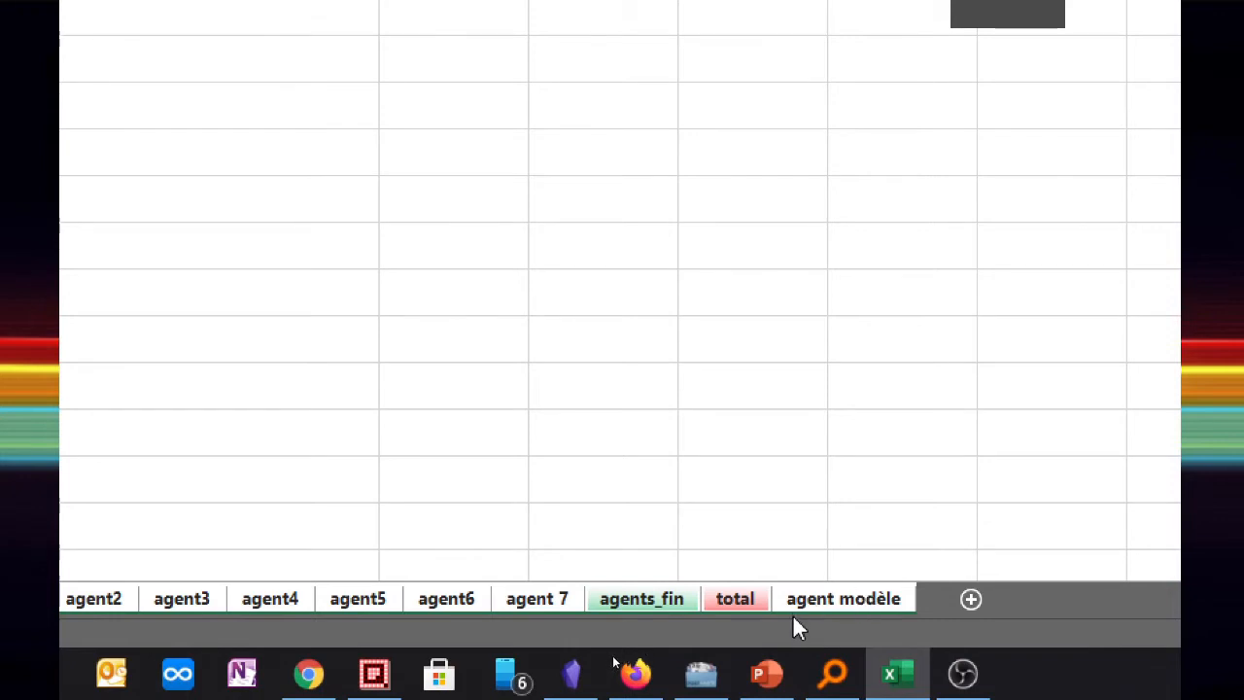
pyautogui.rightClick(826, 598)
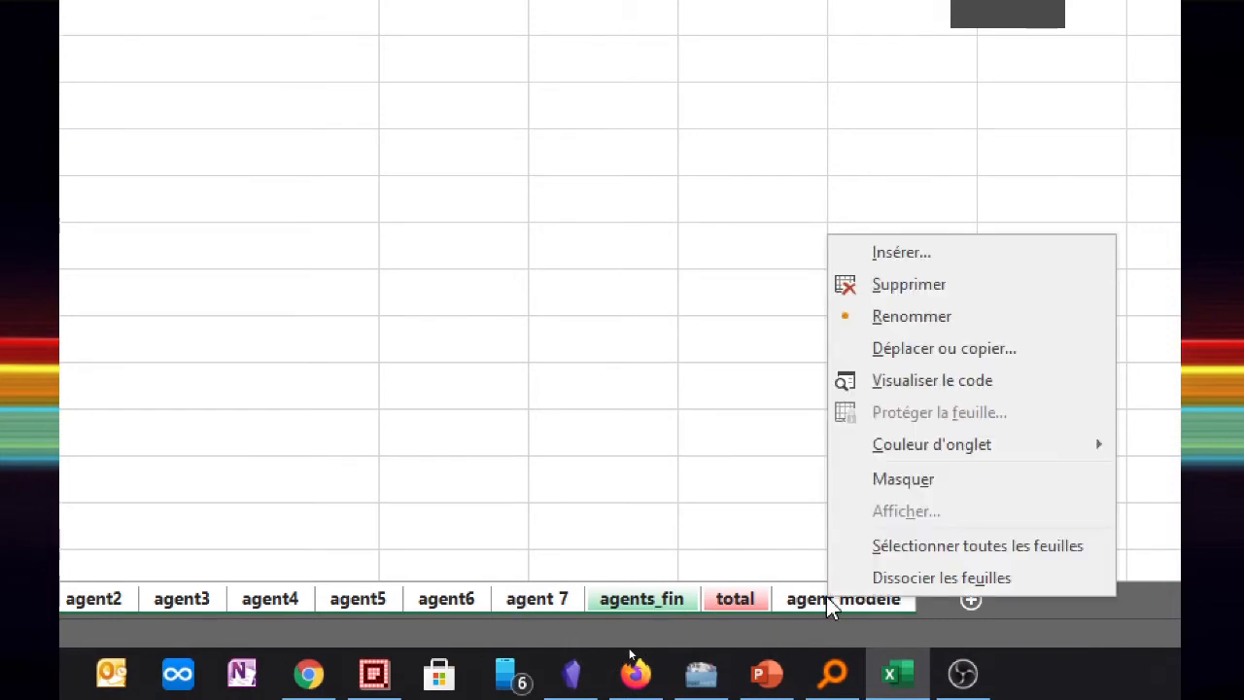
# Ungroup all sheets, group agent2, agent4 and agent6, then ungroup them with Dissocier les feuilles
pyautogui.click(912, 579)
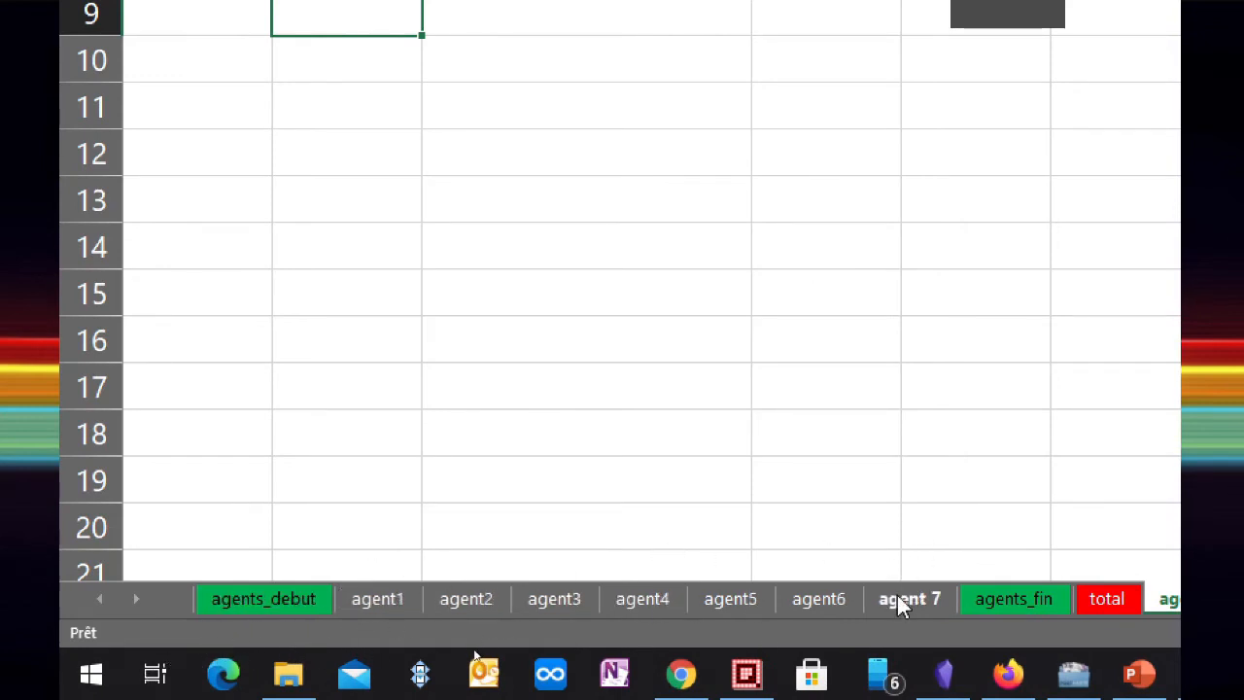
pyautogui.click(459, 600)
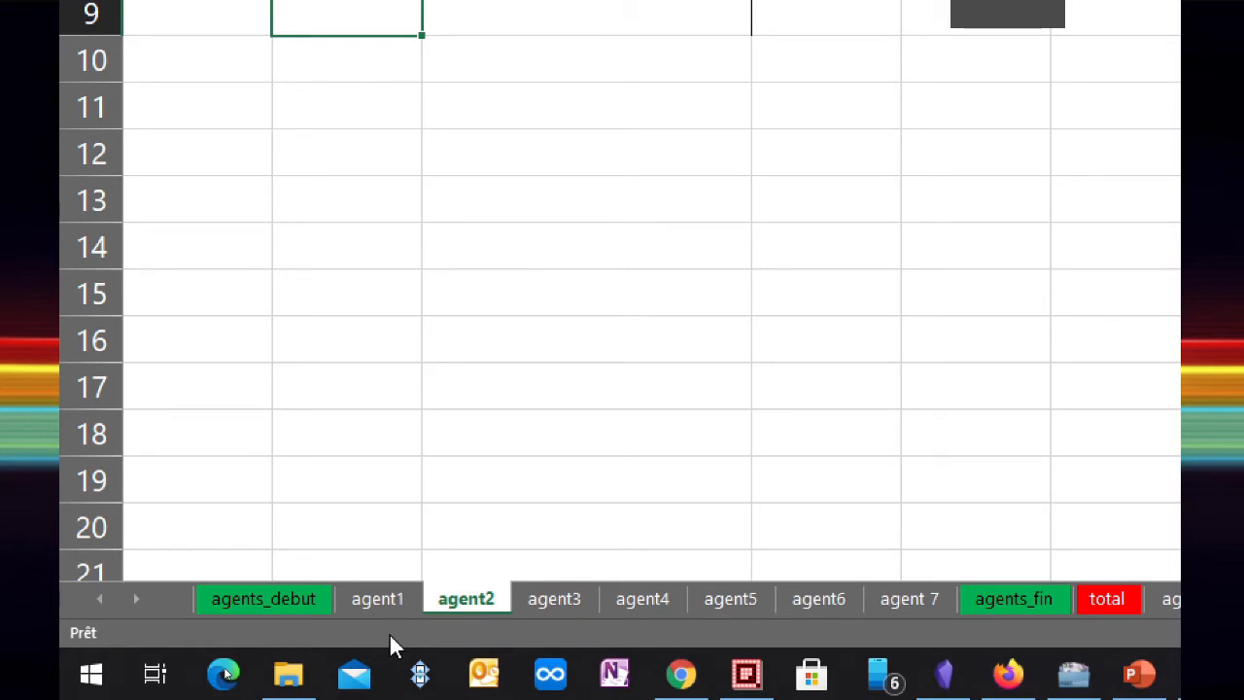
pyautogui.keyDown('ctrl'); pyautogui.click(649, 598); pyautogui.keyUp('ctrl')
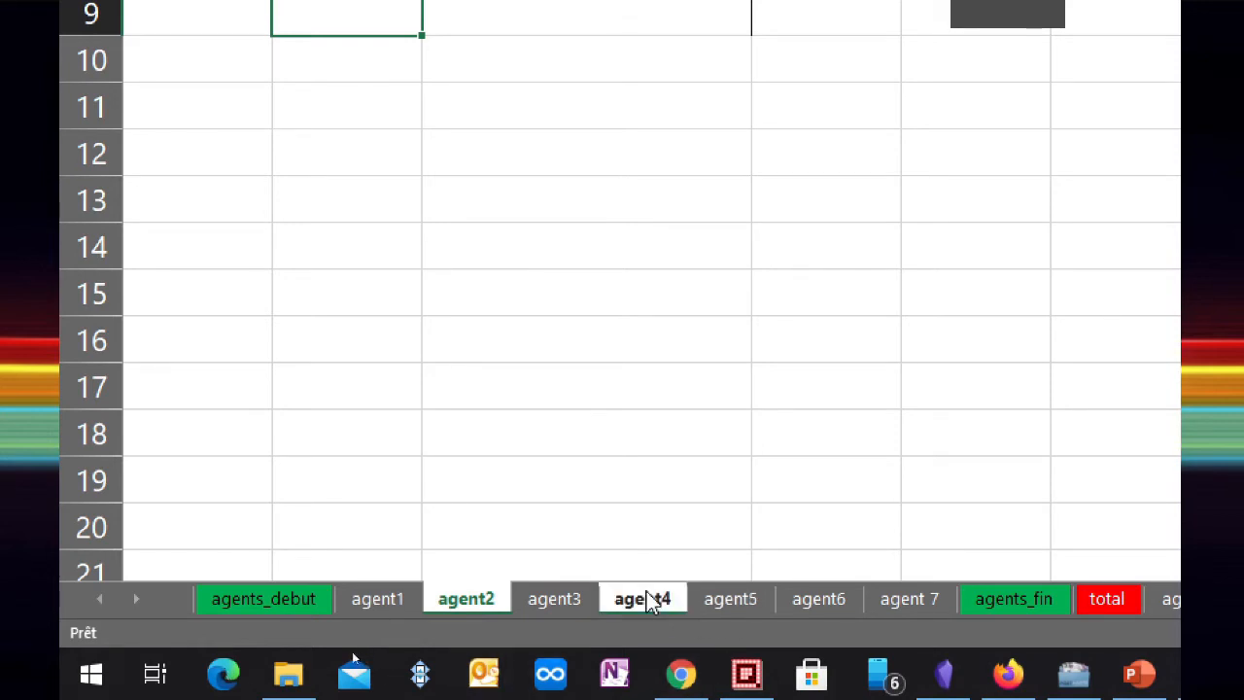
pyautogui.keyDown('ctrl'); pyautogui.click(837, 598); pyautogui.keyUp('ctrl')
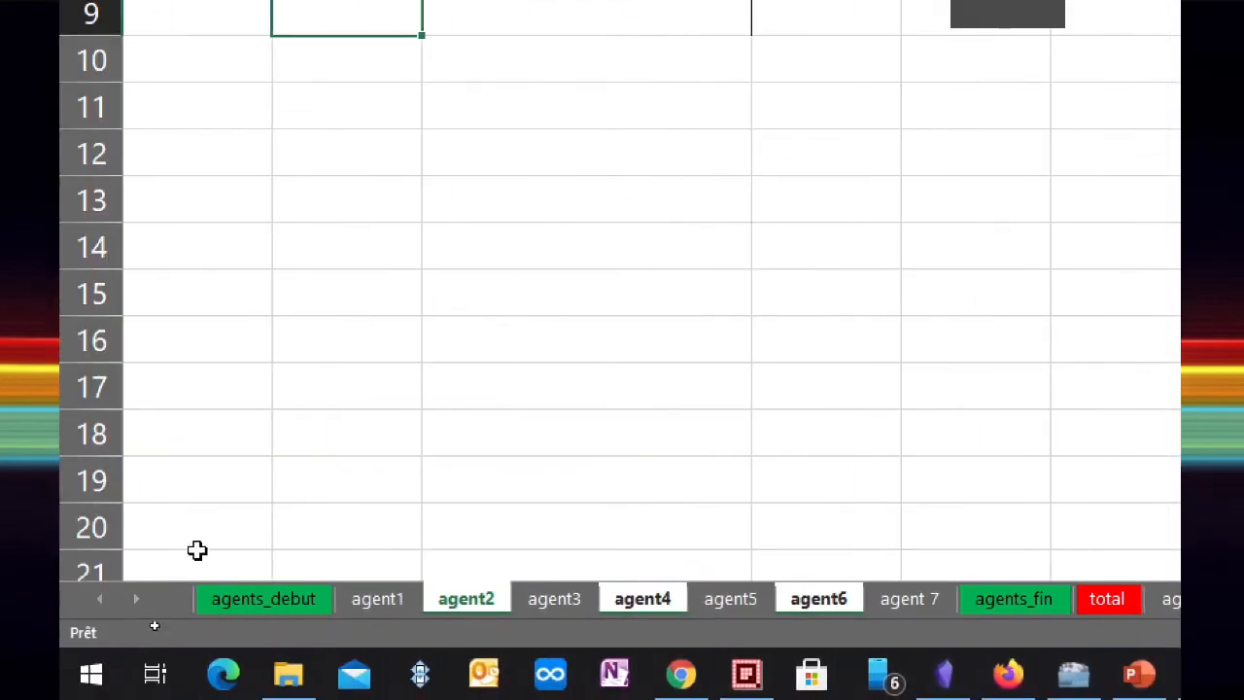
pyautogui.rightClick(470, 596)
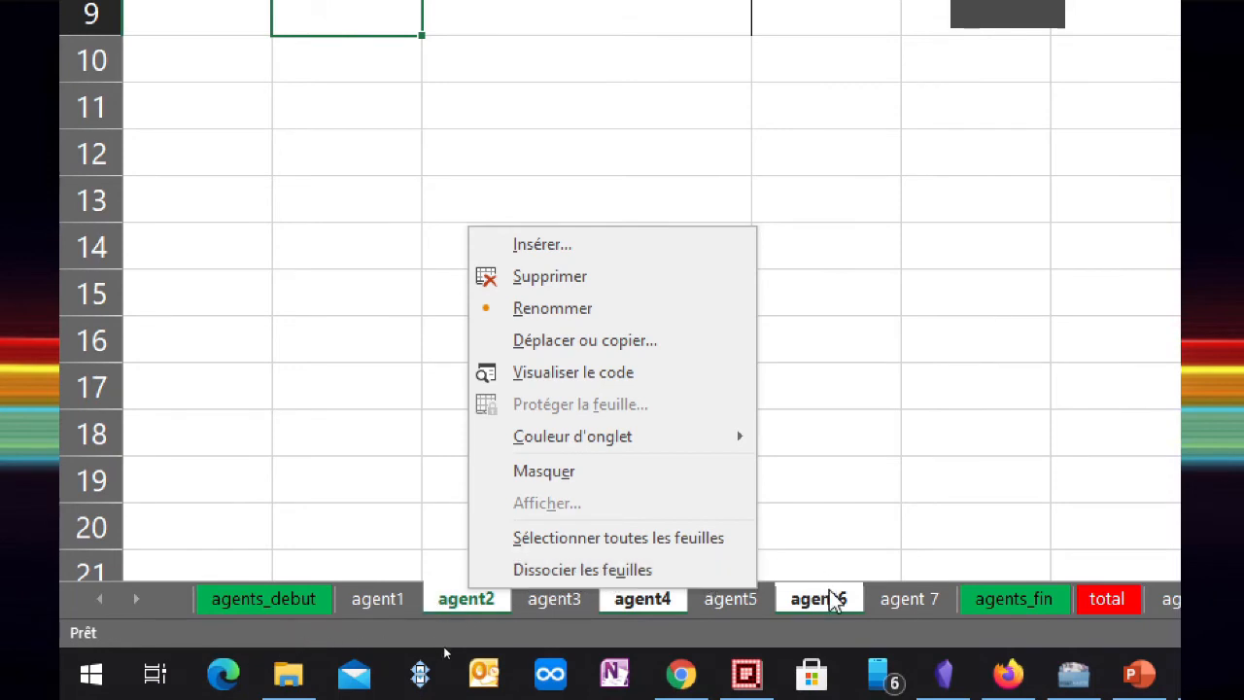
pyautogui.click(573, 574)
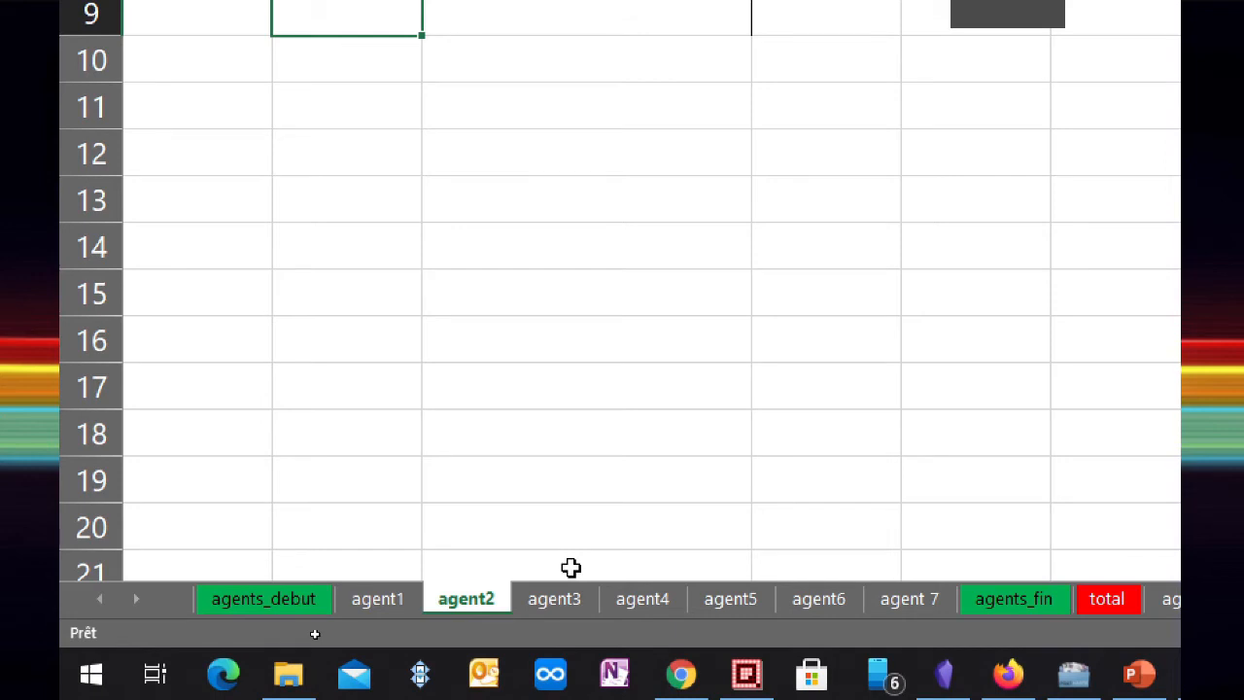
# Choose Sélectionner toutes les feuilles from the agent2 tab's context menu
pyautogui.rightClick(460, 603)
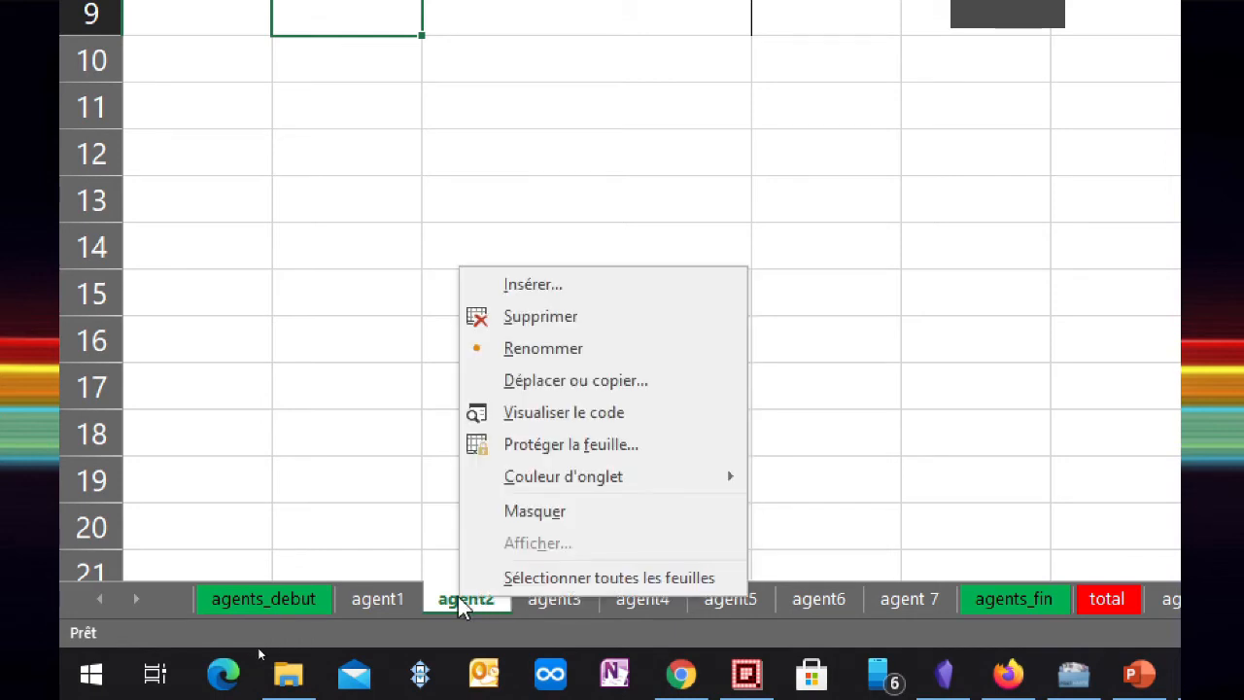
pyautogui.click(572, 578)
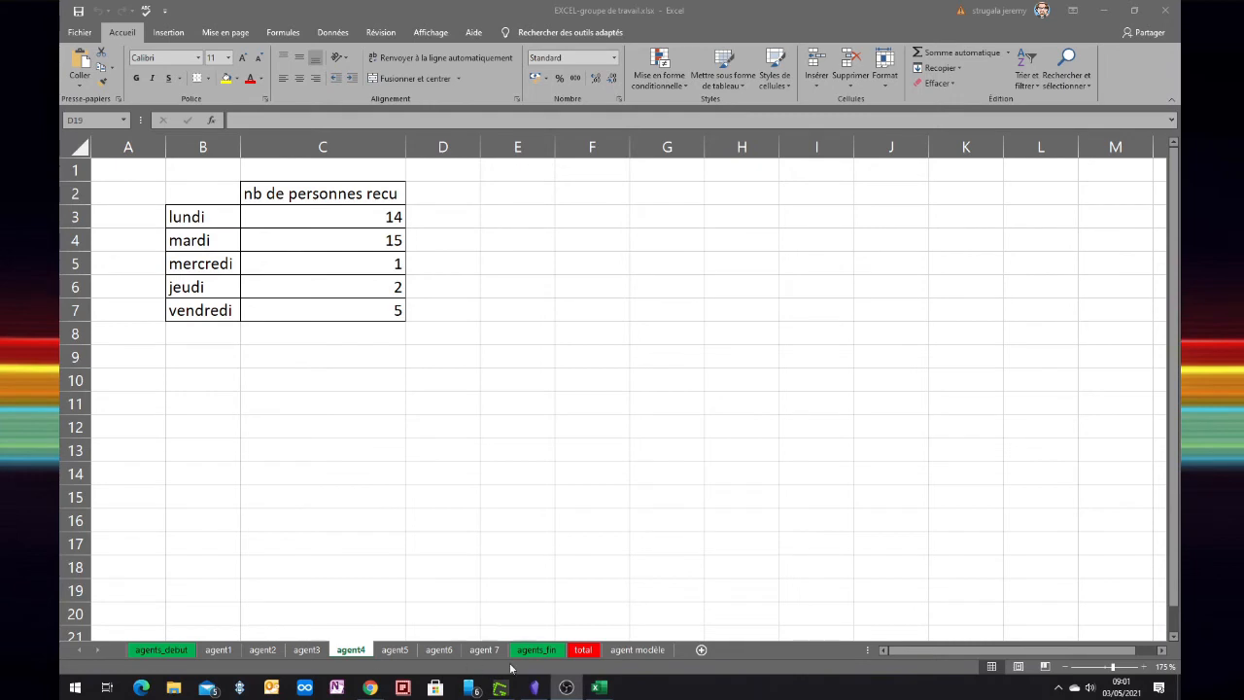
# Check cells B8, B9 and B10, then switch to the agents_debut sheet
pyautogui.click(211, 338)
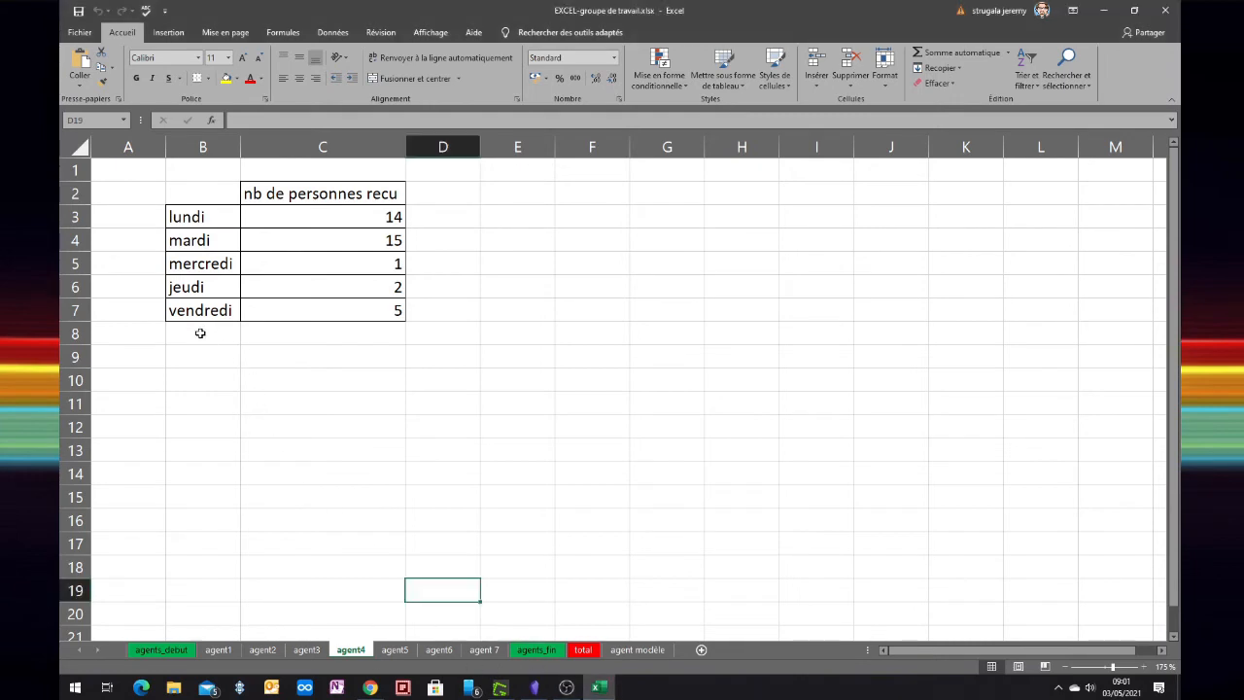
pyautogui.click(199, 334)
pyautogui.click(195, 361)
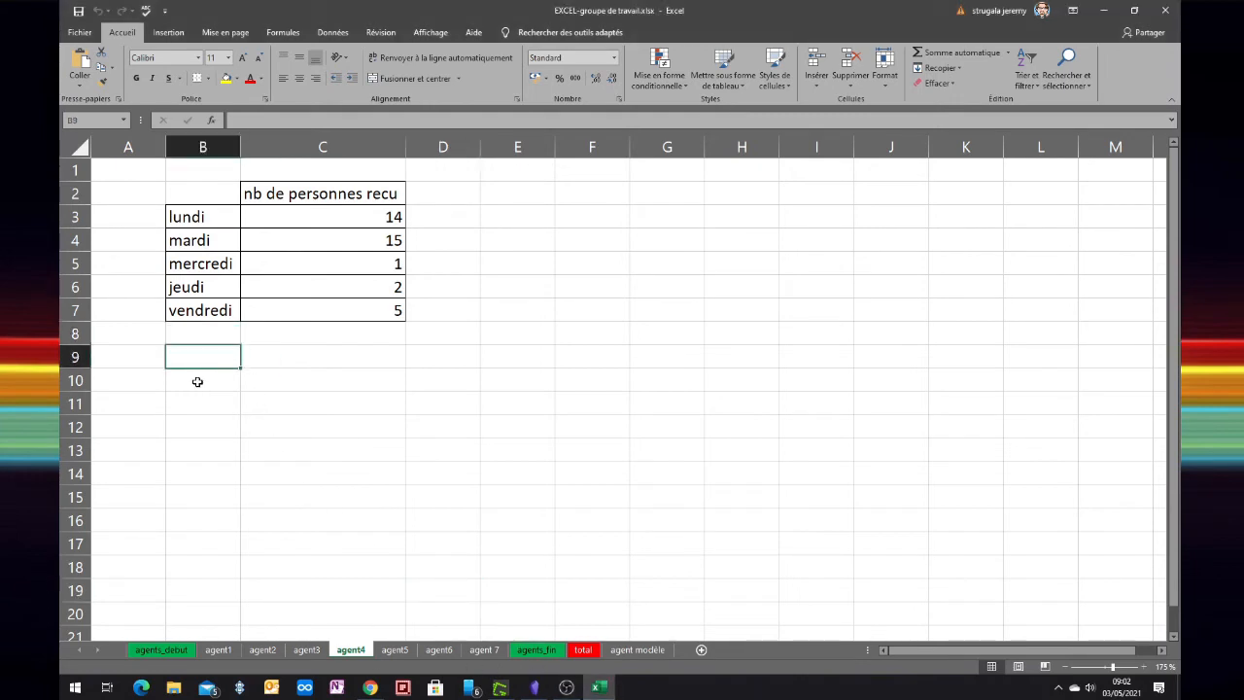
pyautogui.click(197, 382)
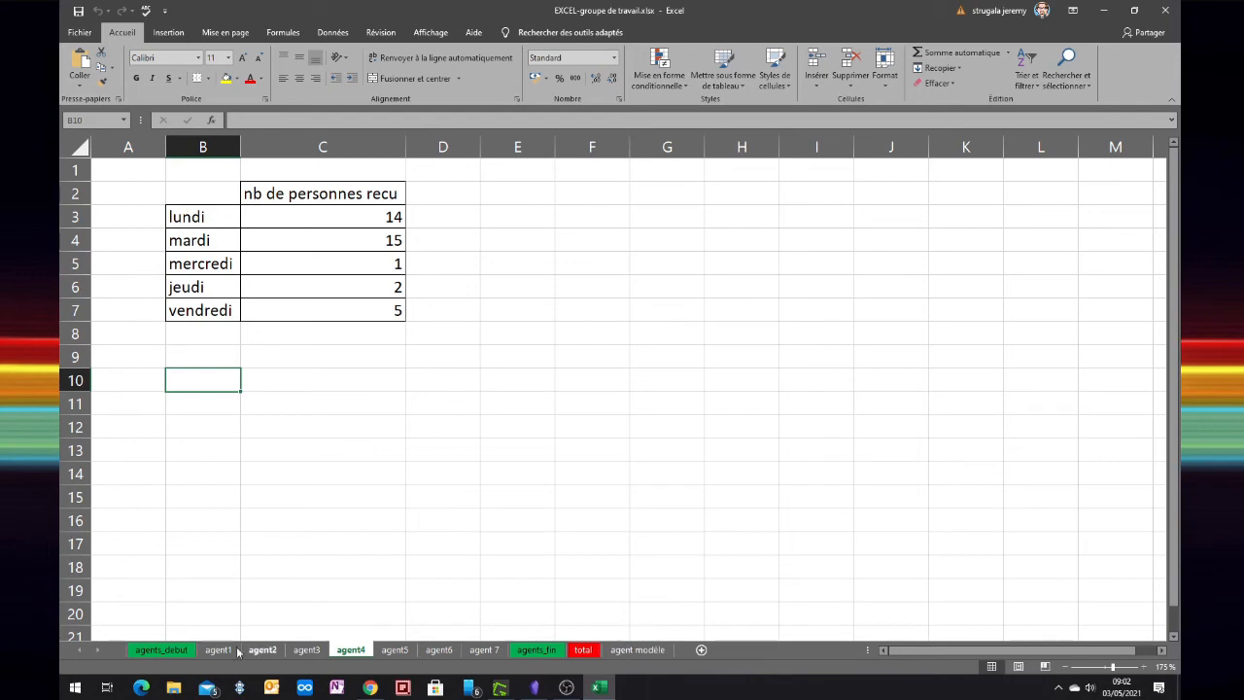
pyautogui.click(162, 649)
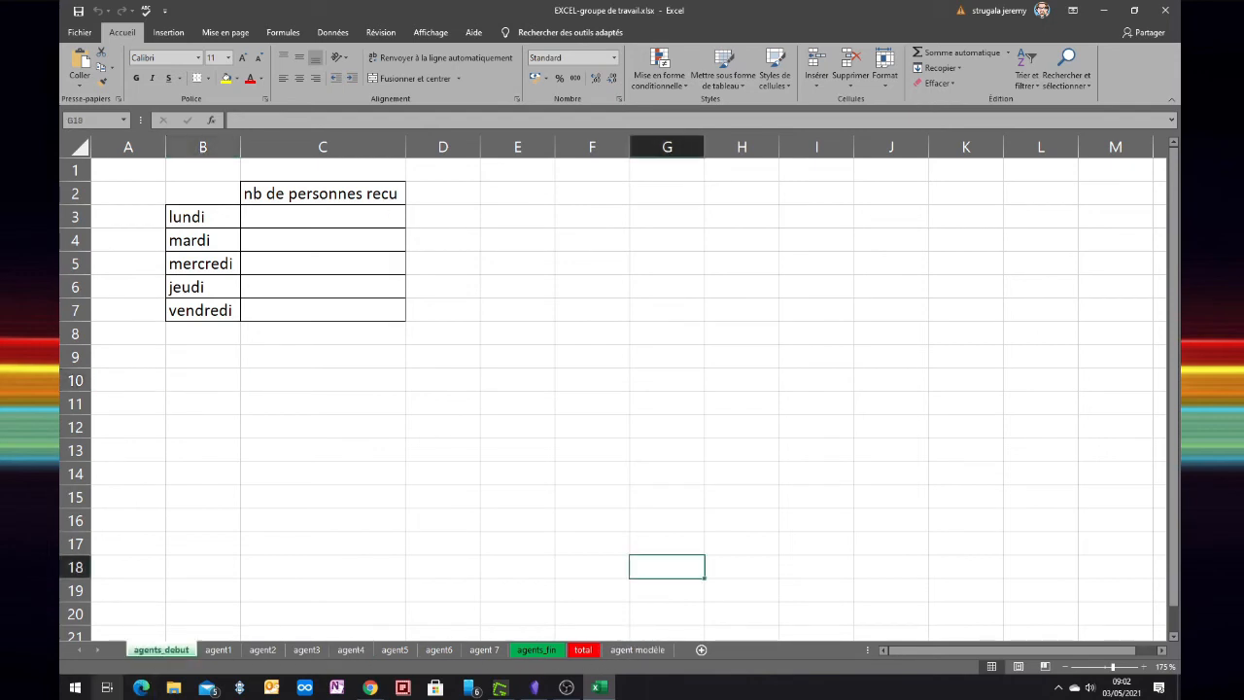
# Group all sheets via Sélectionner toutes les feuilles on agents_debut and select cell B8
pyautogui.rightClick(175, 655)
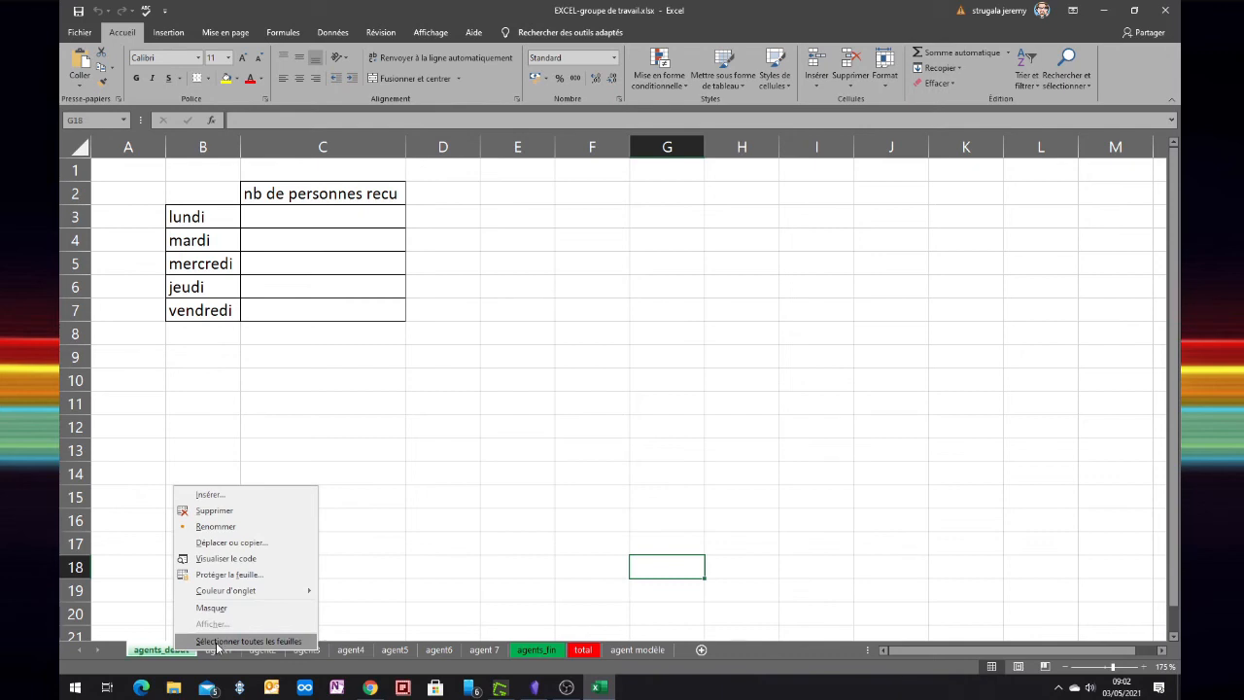
pyautogui.click(219, 642)
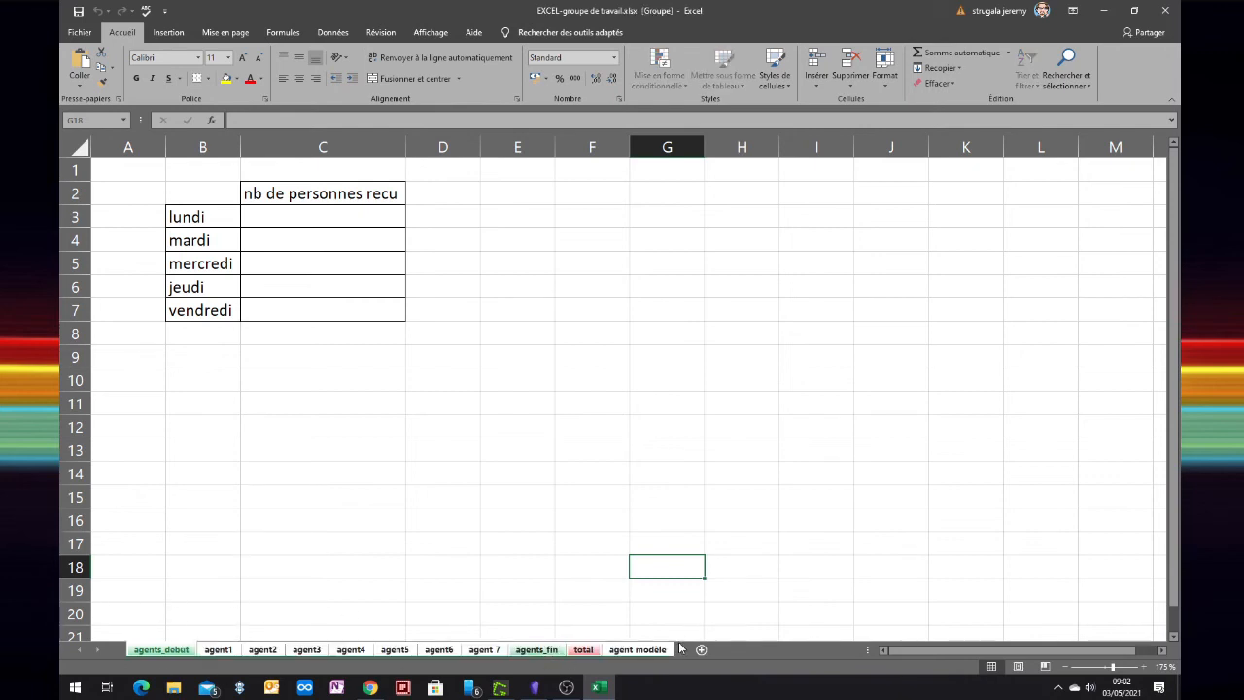
pyautogui.click(187, 341)
# Enter Samedi, Dimanche and Total in B8, B9 and B10, then return to B8
pyautogui.write('Samedi')
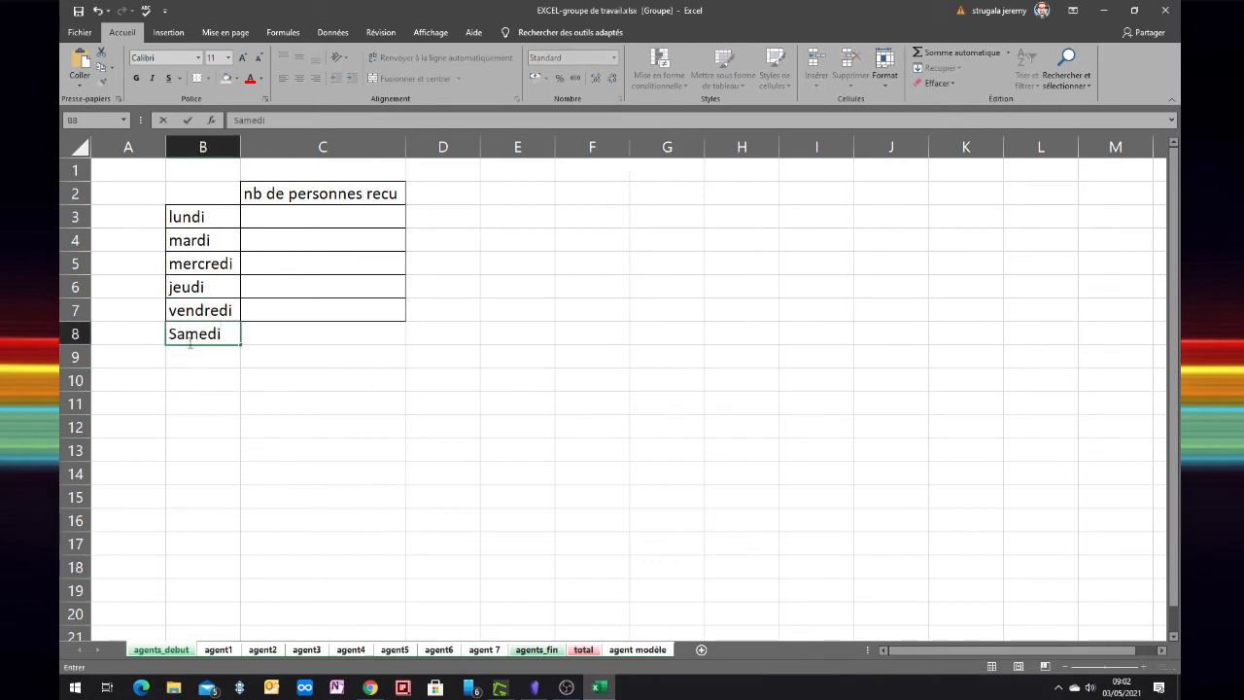
pyautogui.press('Return')
pyautogui.write('Dimanche')
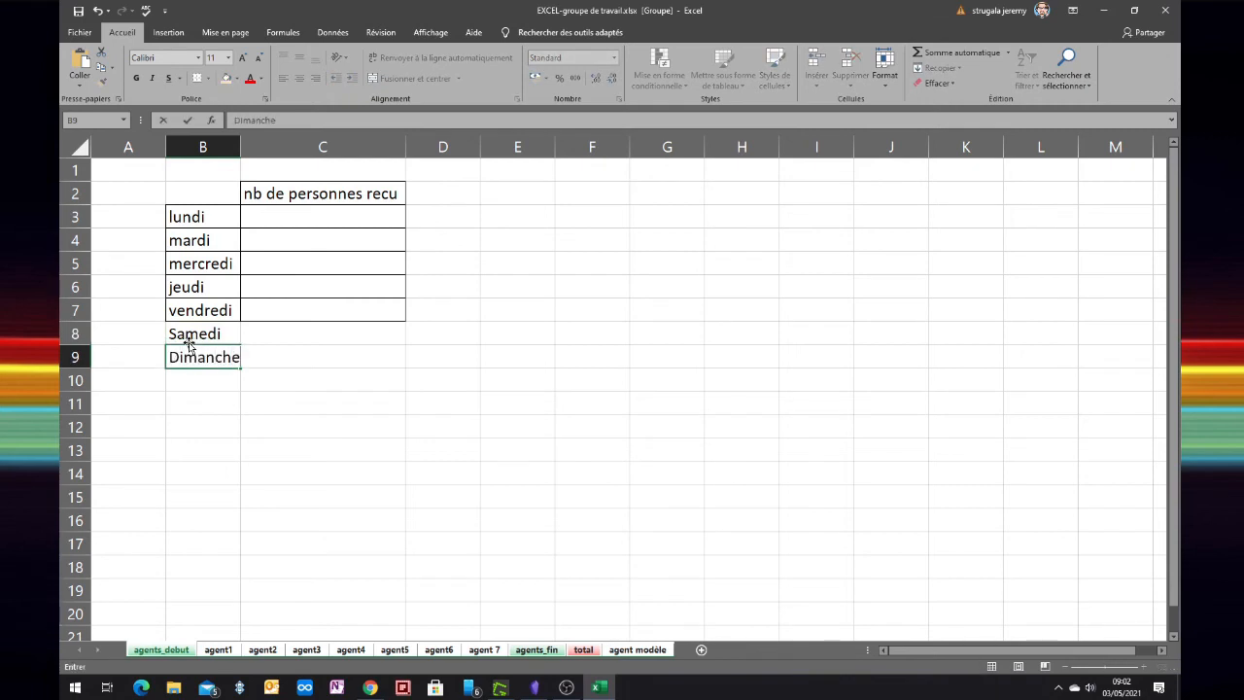
pyautogui.press('Return')
pyautogui.write('Total')
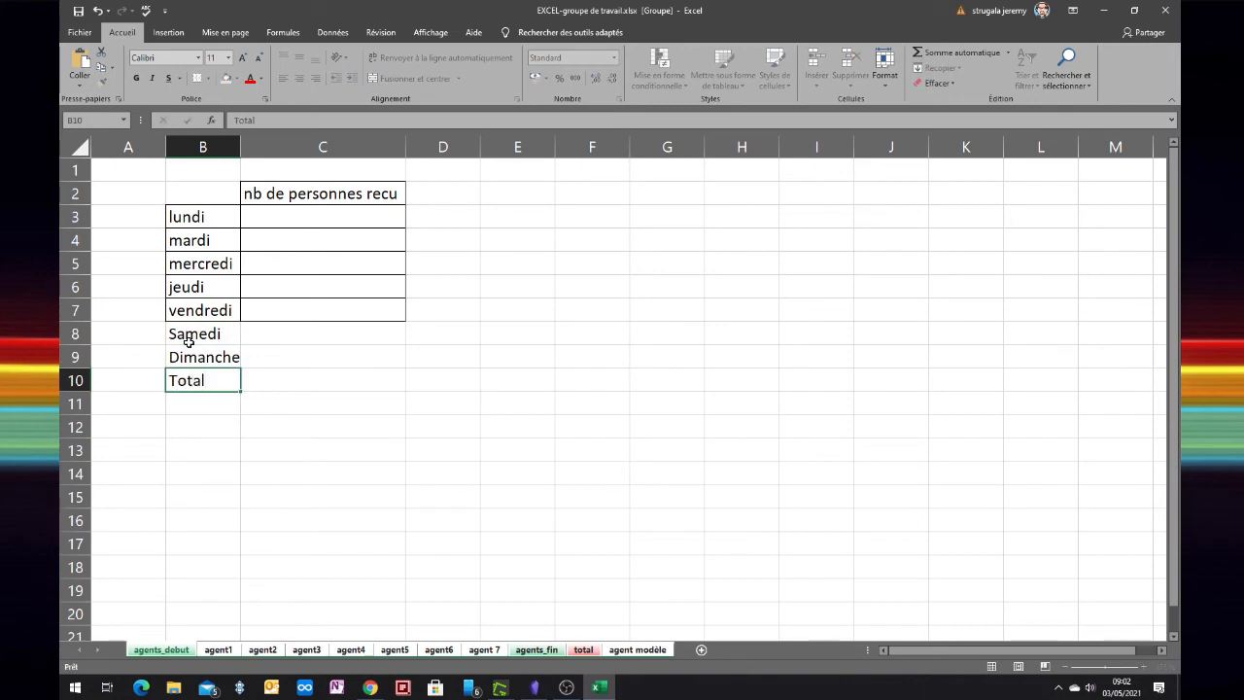
pyautogui.press('Down')
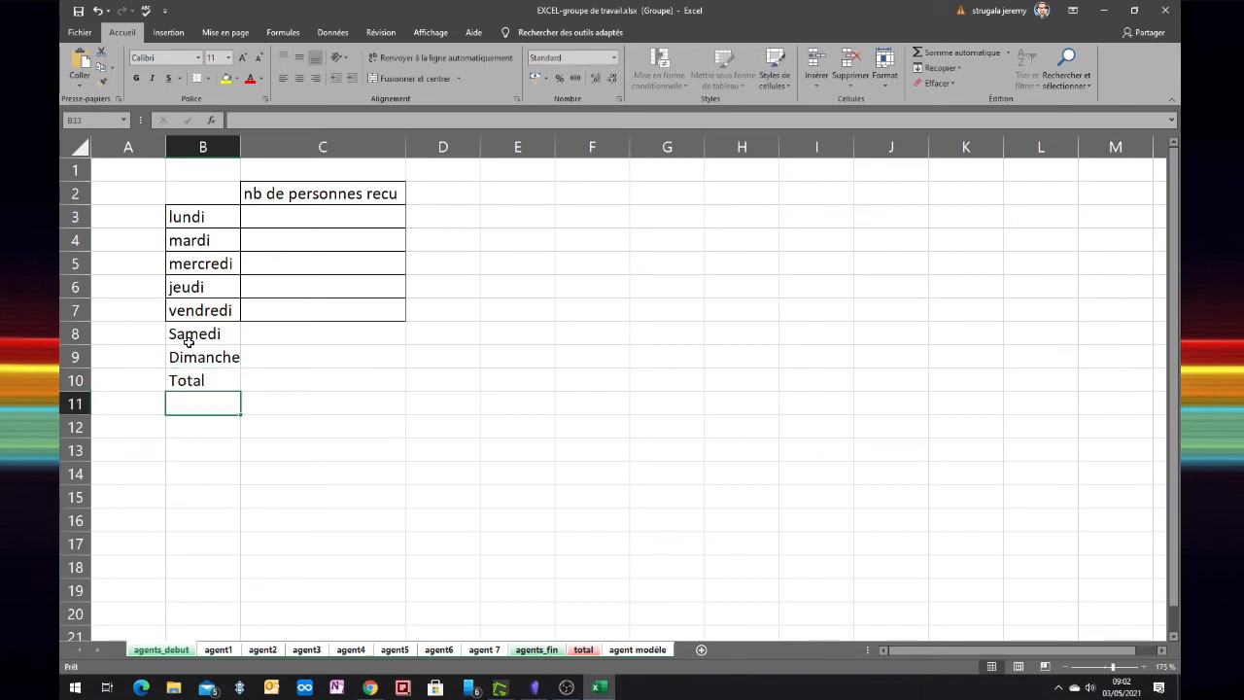
pyautogui.press('Right')
pyautogui.press('Up')
pyautogui.press('Up')
pyautogui.press('Up')
pyautogui.press('Left')
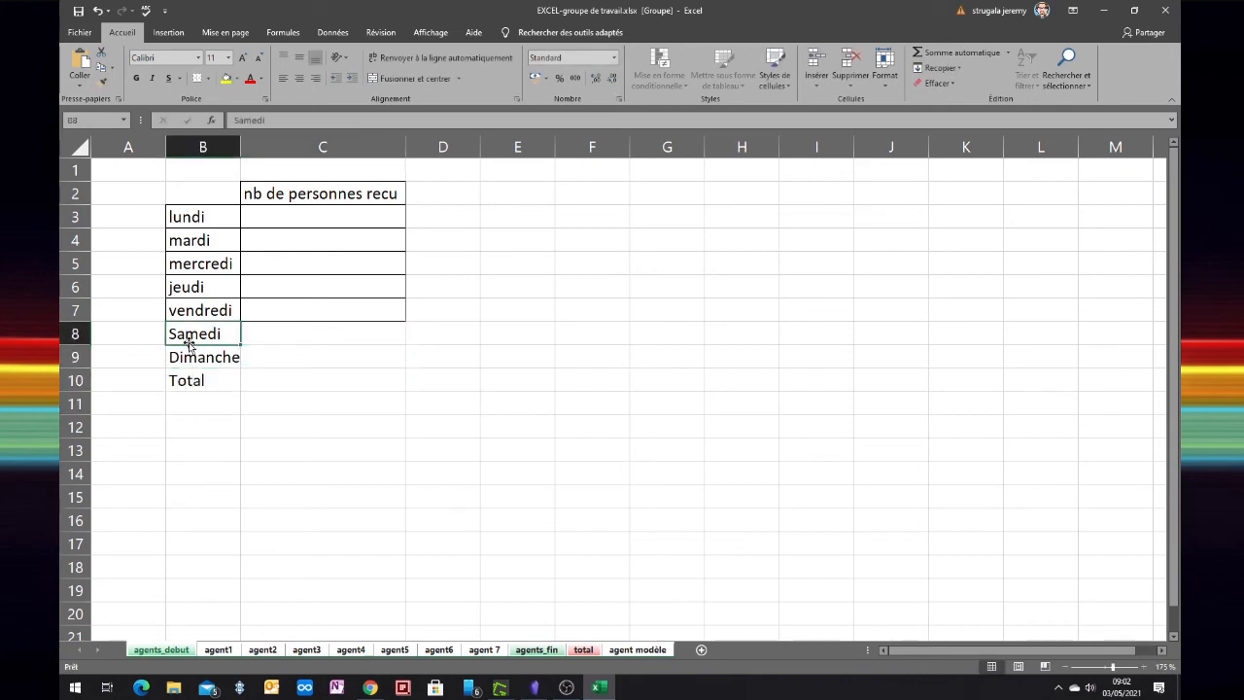
# Apply Toutes les bordures to B8:C10, then select C10 for the total formula
pyautogui.moveTo(190, 343); pyautogui.dragTo(379, 380)
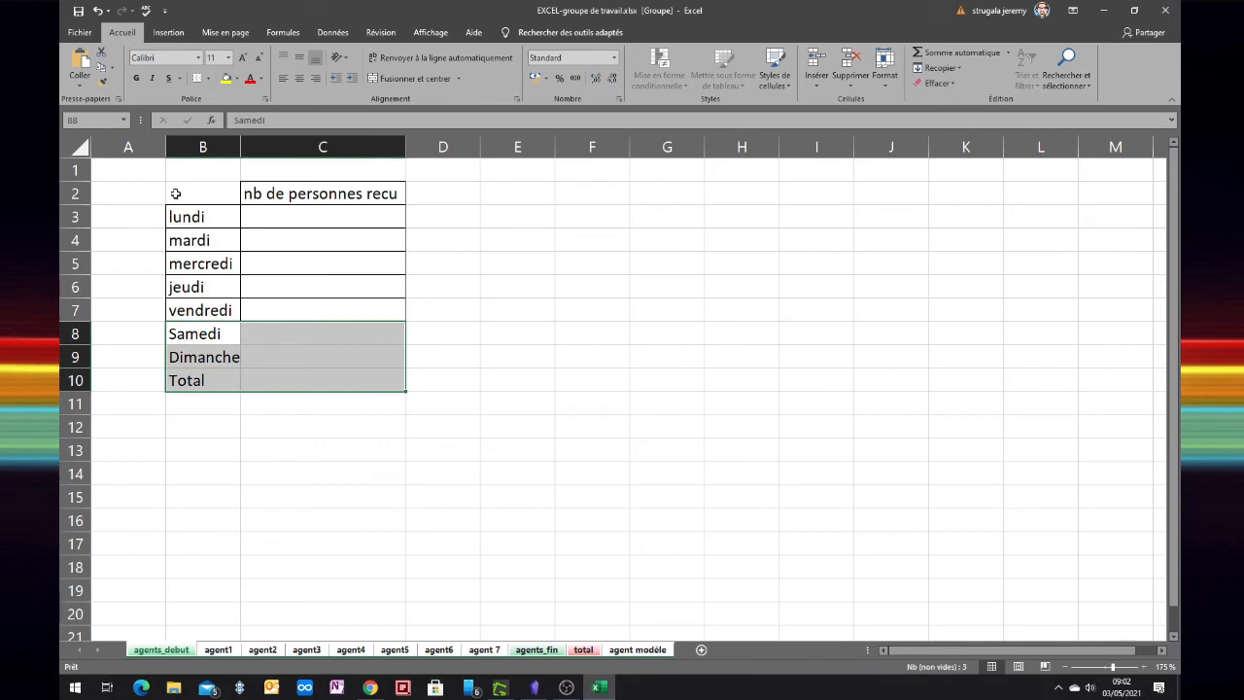
pyautogui.click(205, 78)
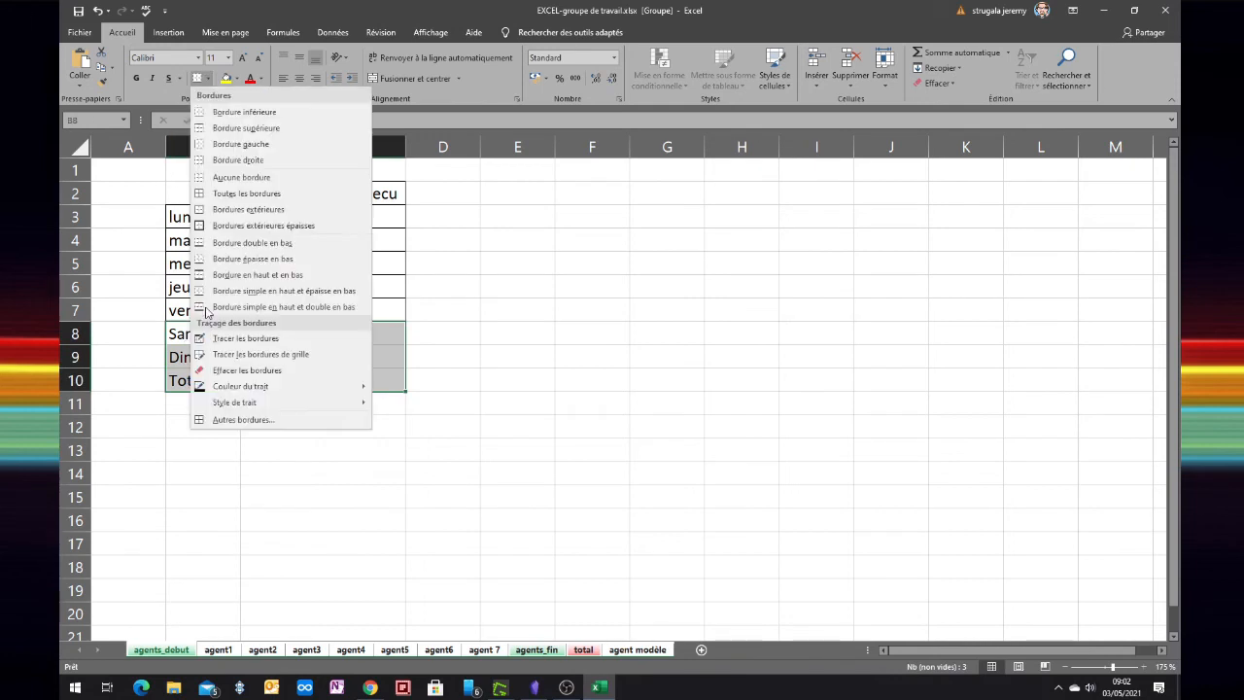
pyautogui.click(230, 194)
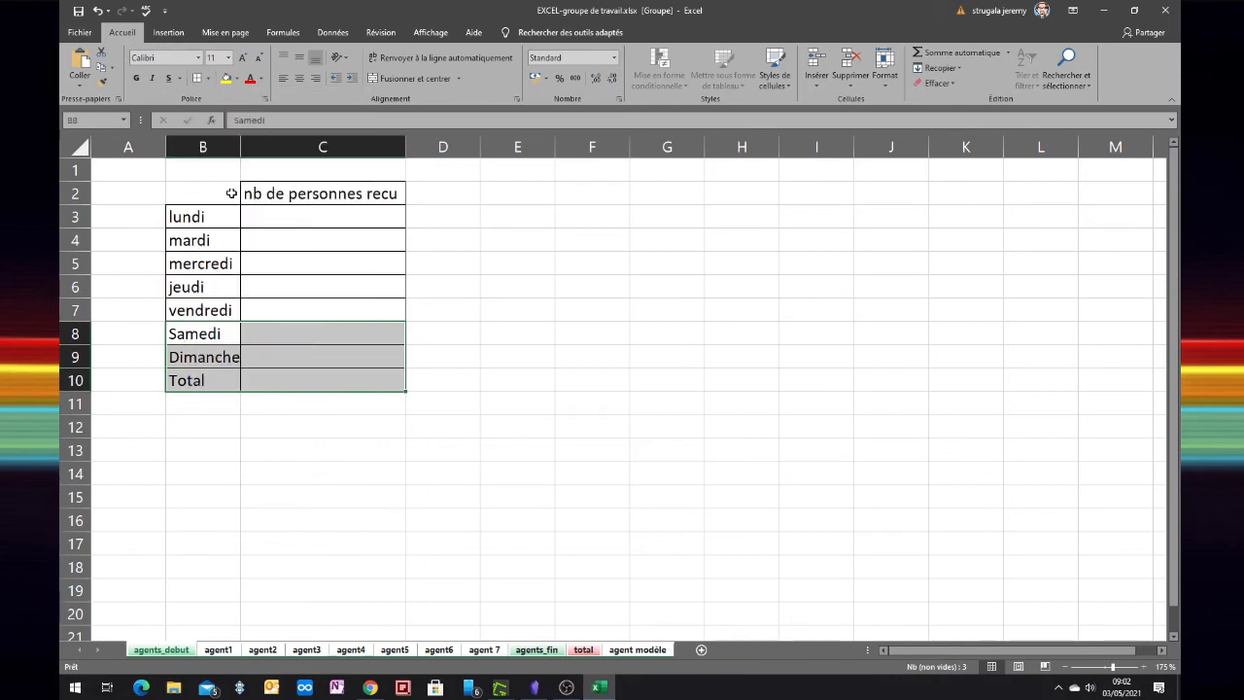
pyautogui.click(288, 379)
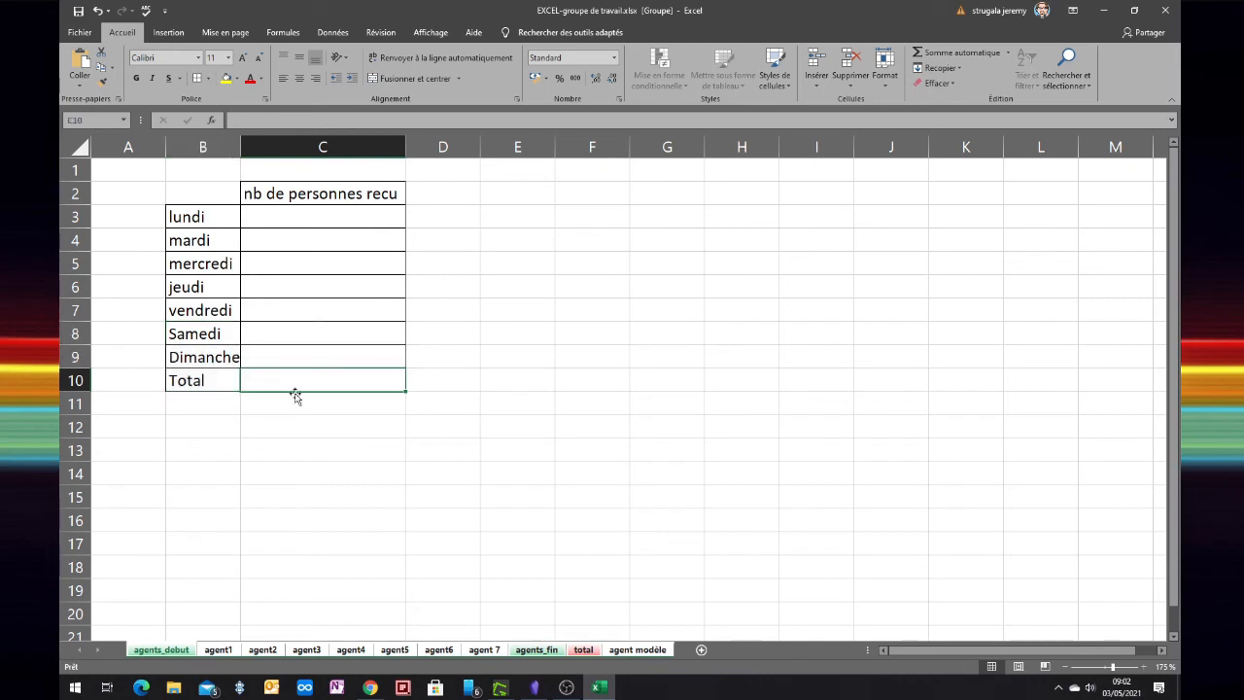
# Enter =somme(C3:C9) in C10, then ungroup the sheets via the agents_debut tab
pyautogui.write('=somme')
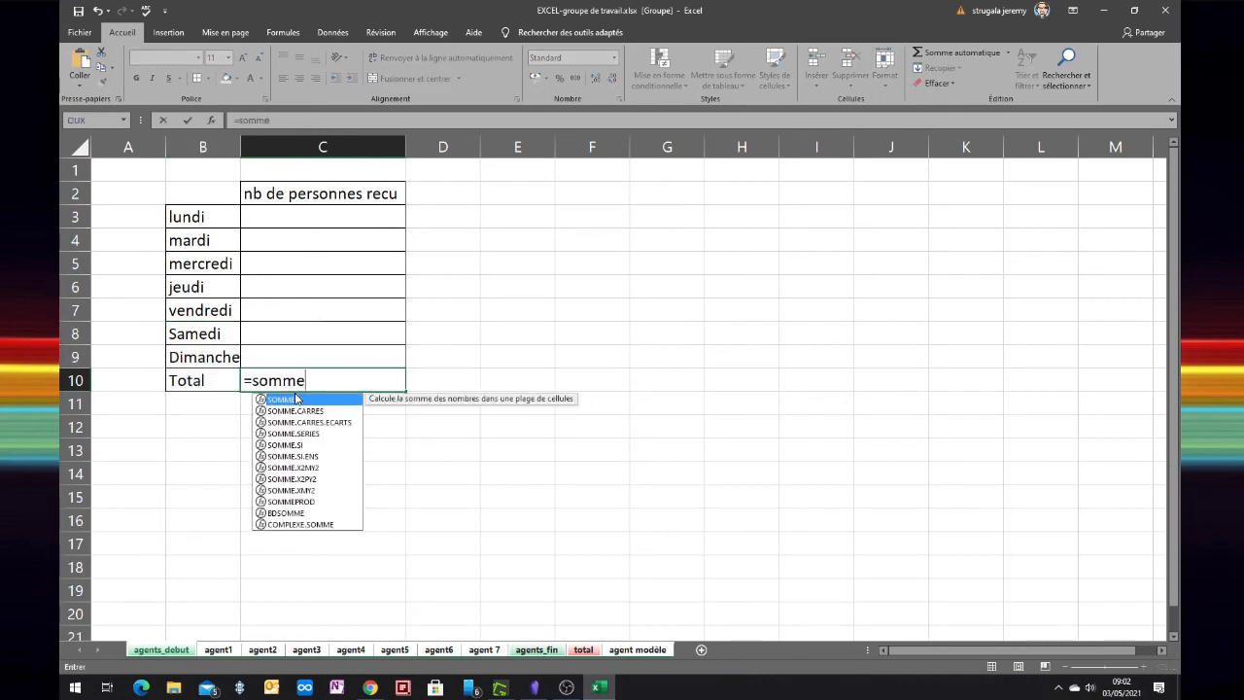
pyautogui.write('(')
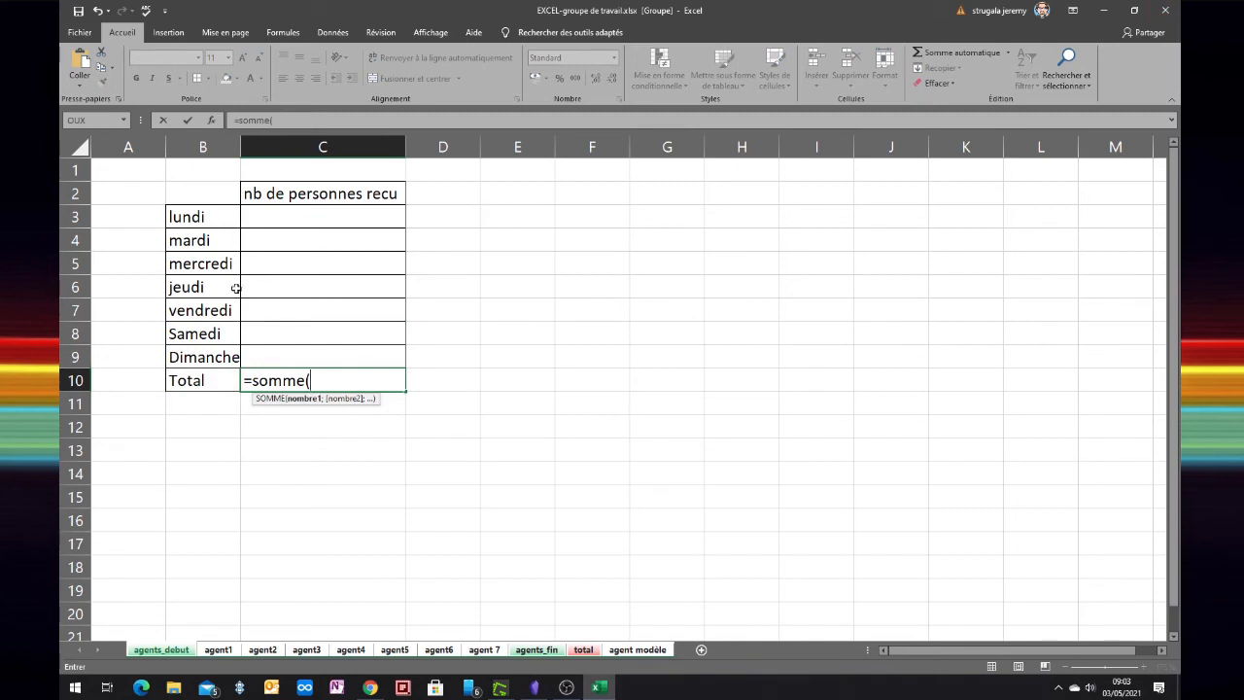
pyautogui.moveTo(291, 217); pyautogui.dragTo(292, 362)
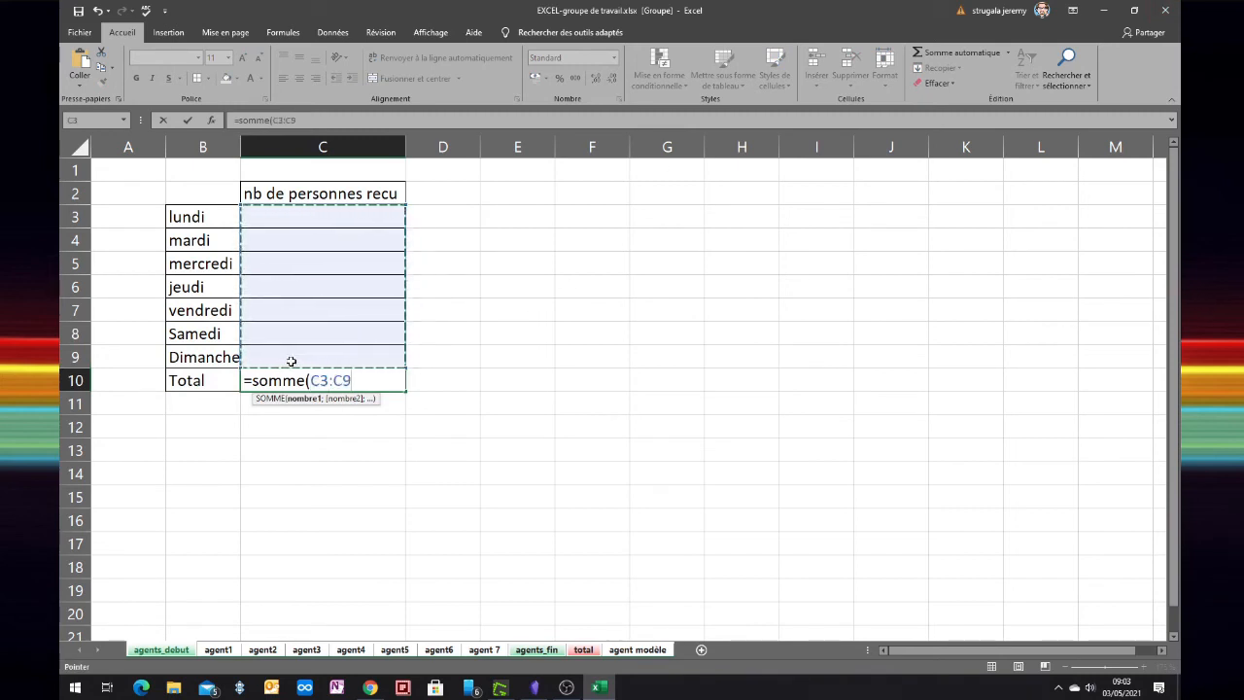
pyautogui.write(')')
pyautogui.press('Return')
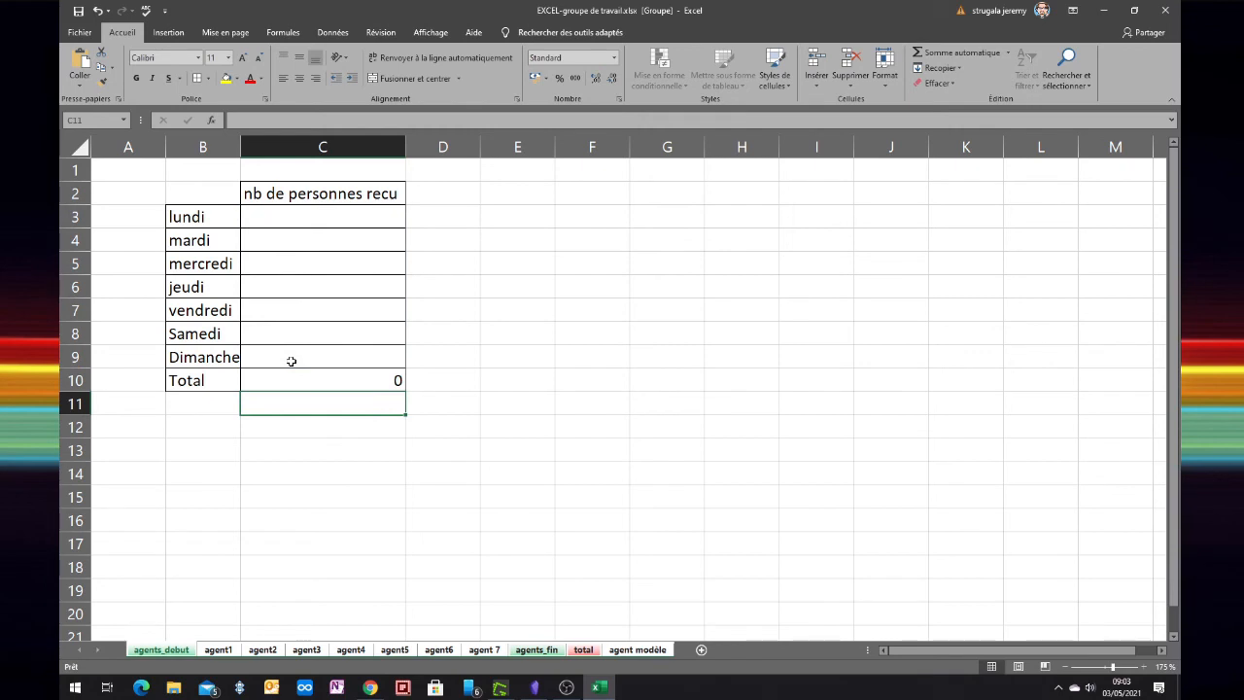
pyautogui.rightClick(173, 648)
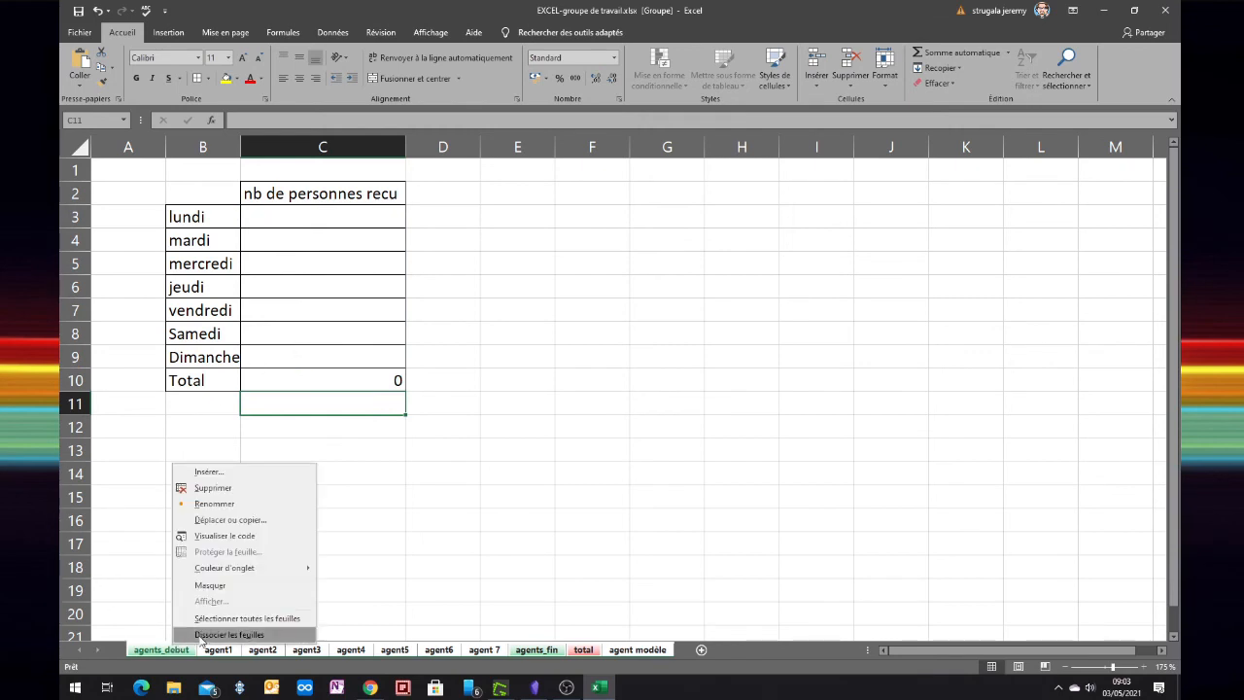
pyautogui.click(201, 635)
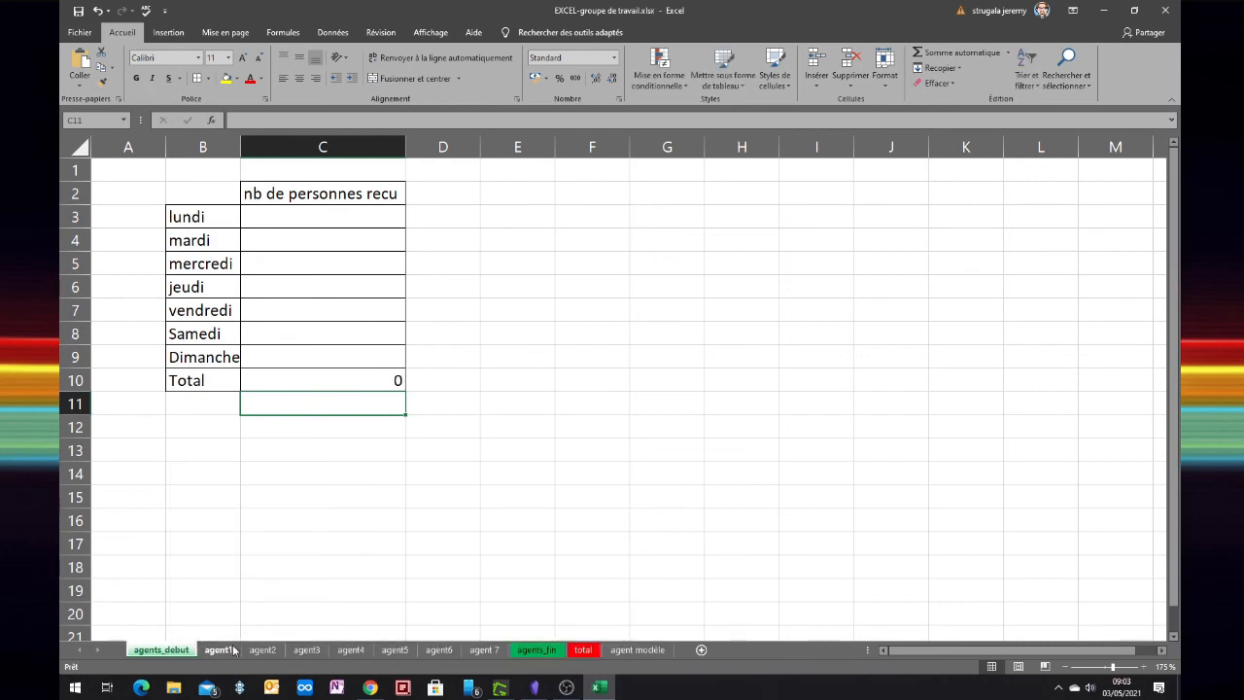
# Review totals on agent1 (35) through agent 7, agents_fin, total (822), ending on agent modèle
pyautogui.click(219, 649)
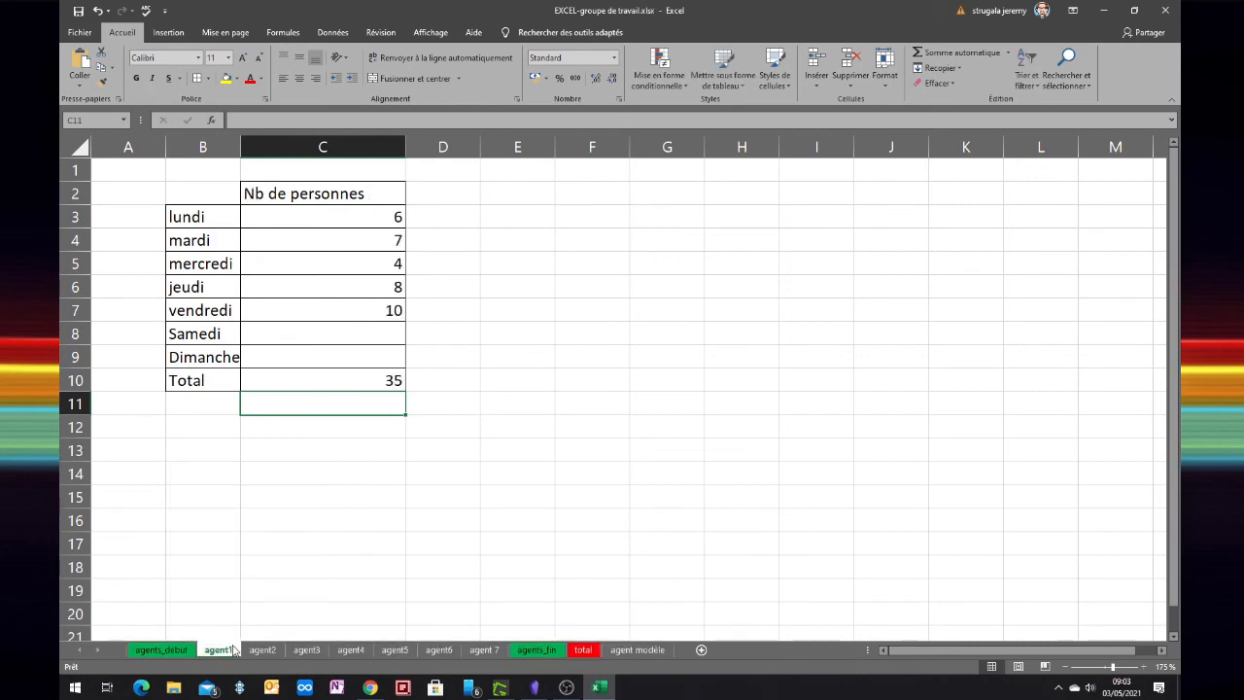
pyautogui.click(262, 649)
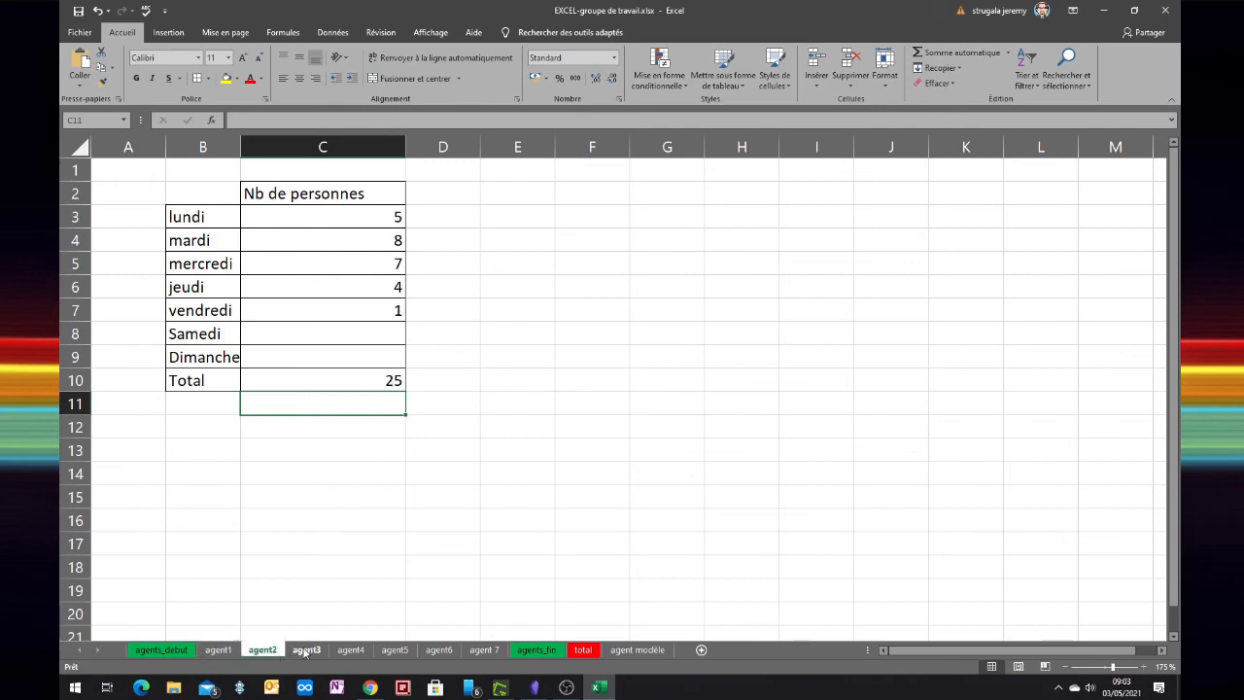
pyautogui.click(306, 649)
pyautogui.click(354, 650)
pyautogui.click(395, 650)
pyautogui.click(439, 650)
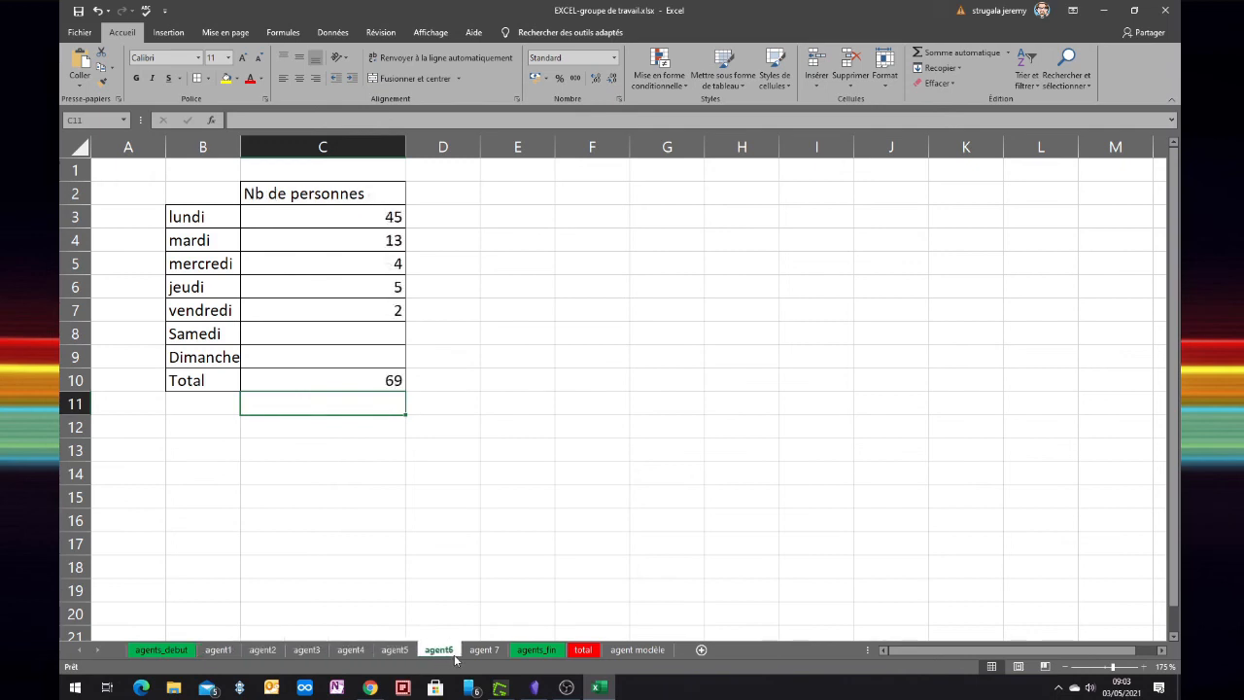
pyautogui.click(486, 649)
pyautogui.click(530, 650)
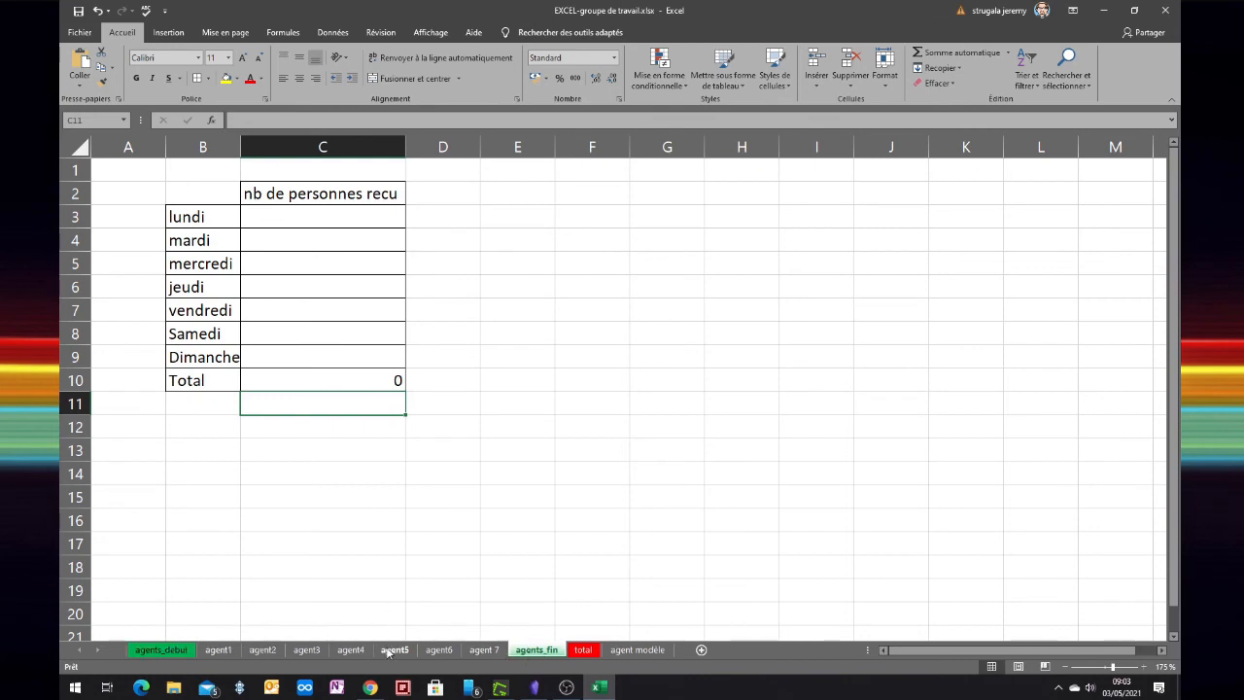
pyautogui.click(585, 651)
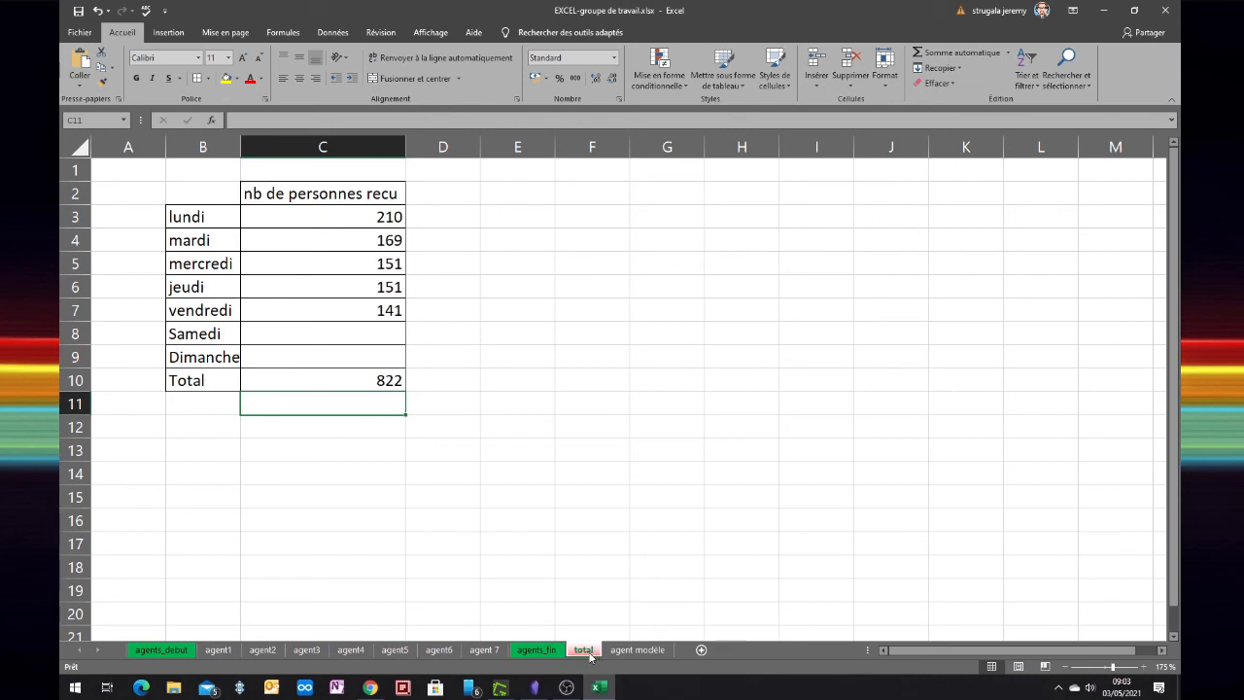
pyautogui.click(633, 650)
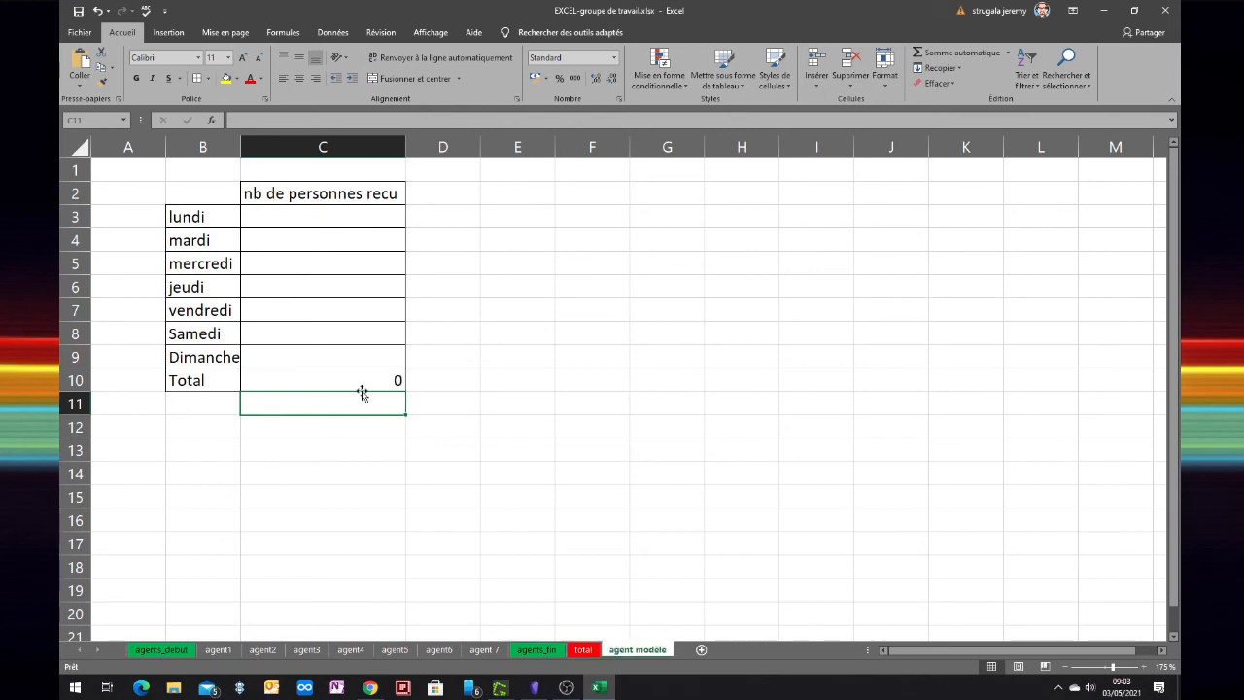